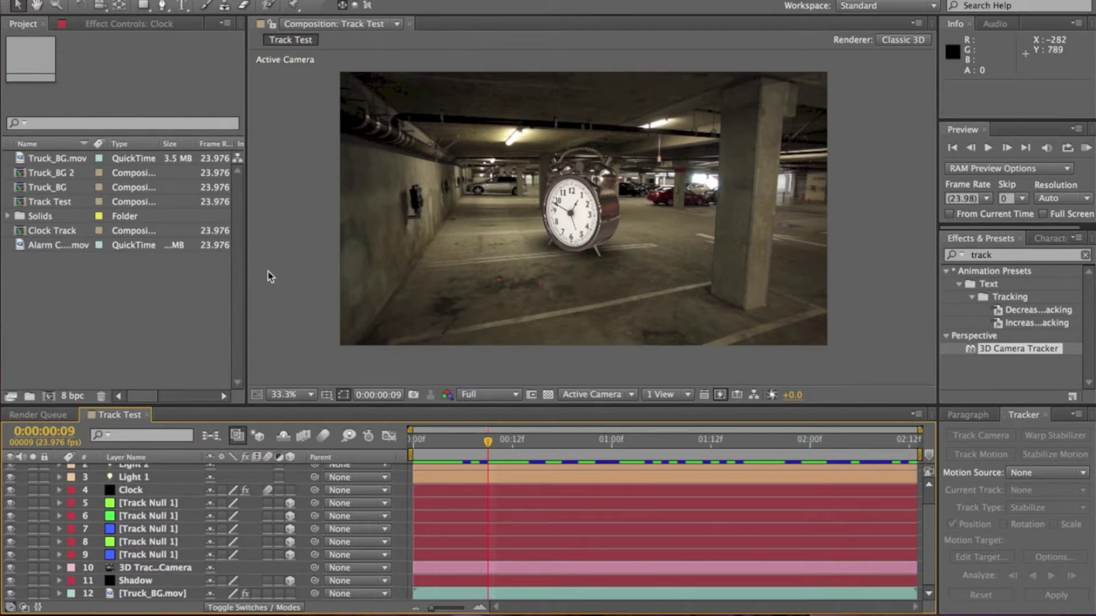
Step: Empty the Effects & Presets search field and dismiss the recent search terms list
left_click(109, 245)
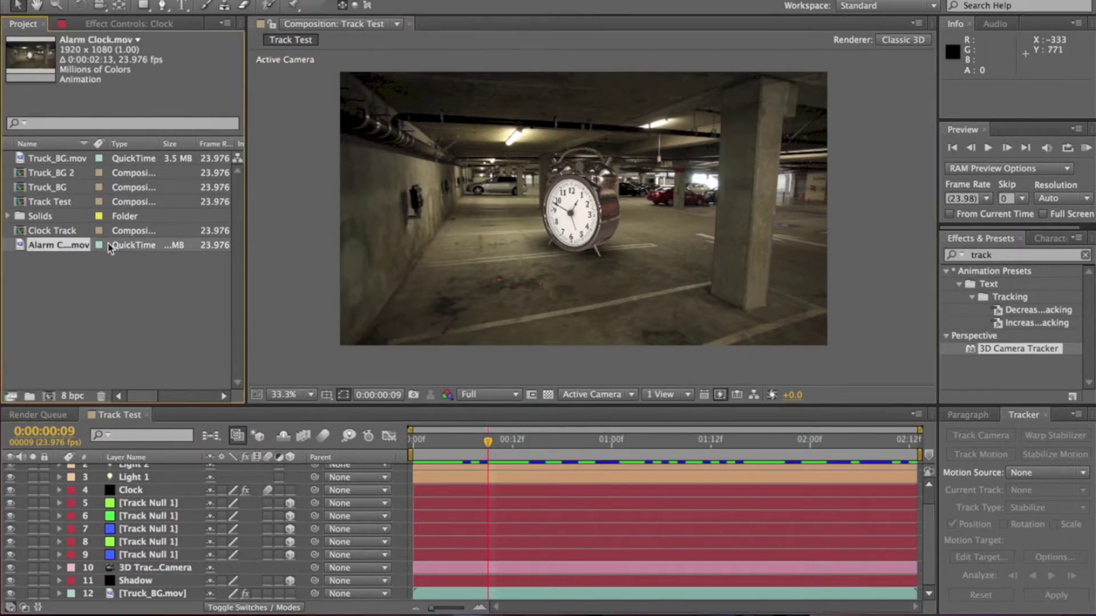
left_click(146, 302)
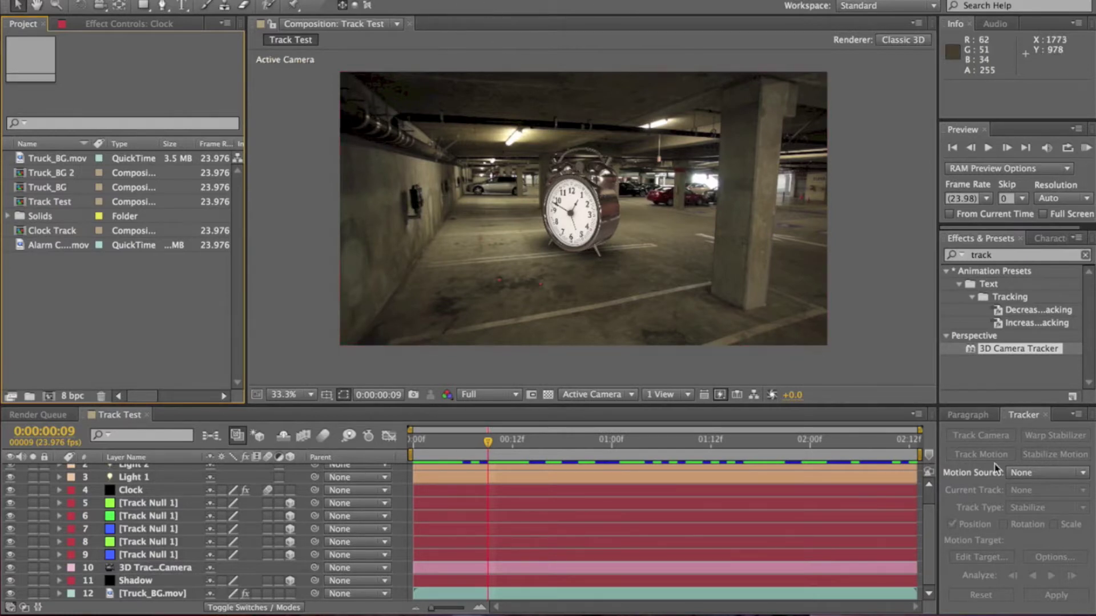
left_click(1085, 255)
left_click(954, 254)
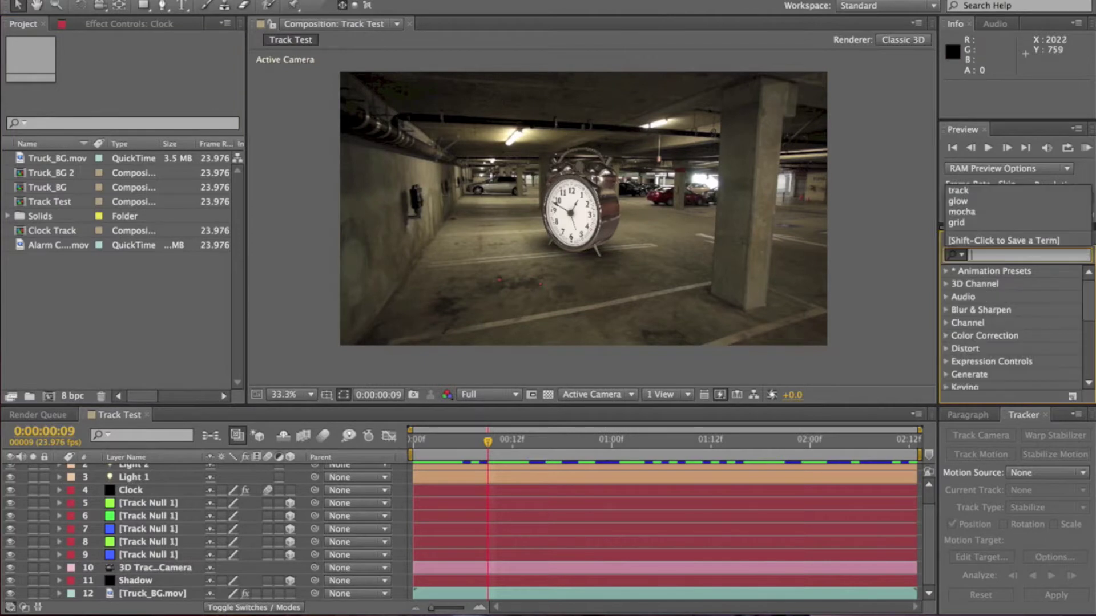
left_click(930, 254)
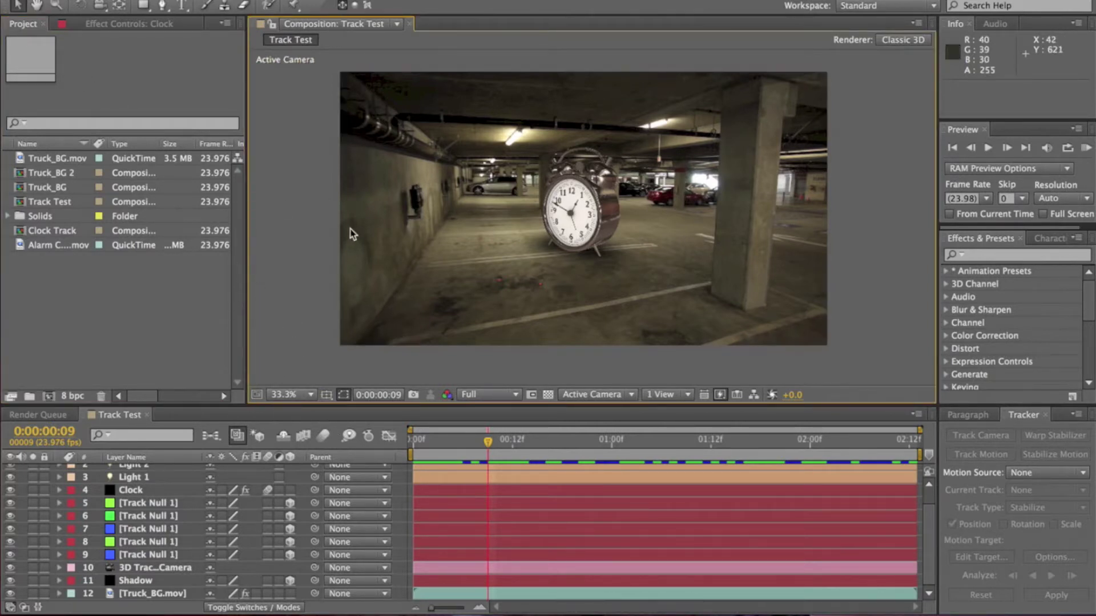
Step: Scrub the Track Test composition back to frame 6, then through the shot to the start
left_click(136, 232)
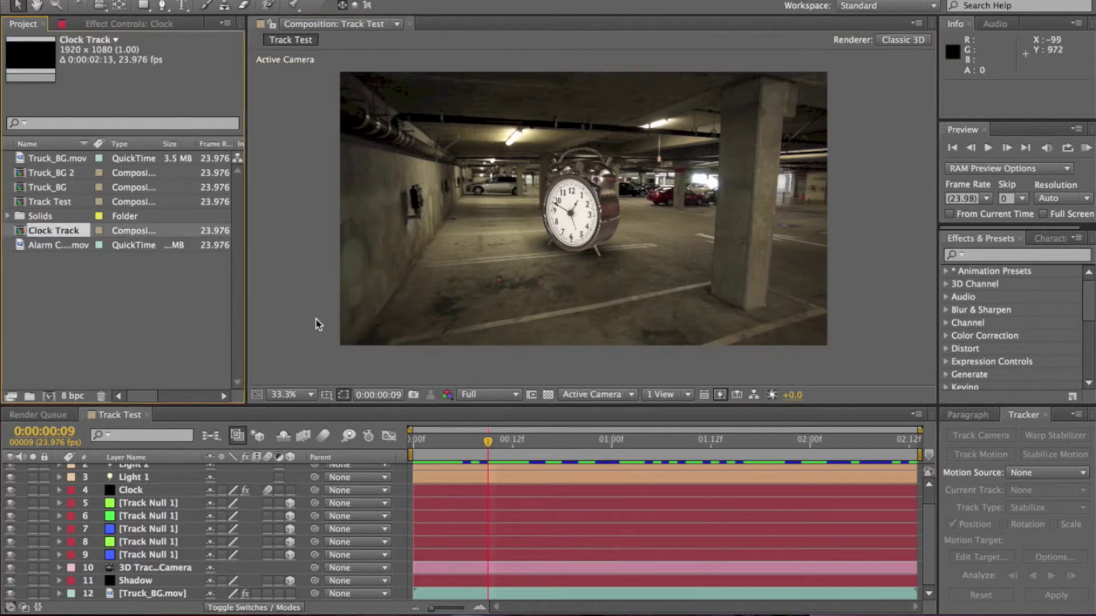
left_click(154, 304)
left_click(300, 373)
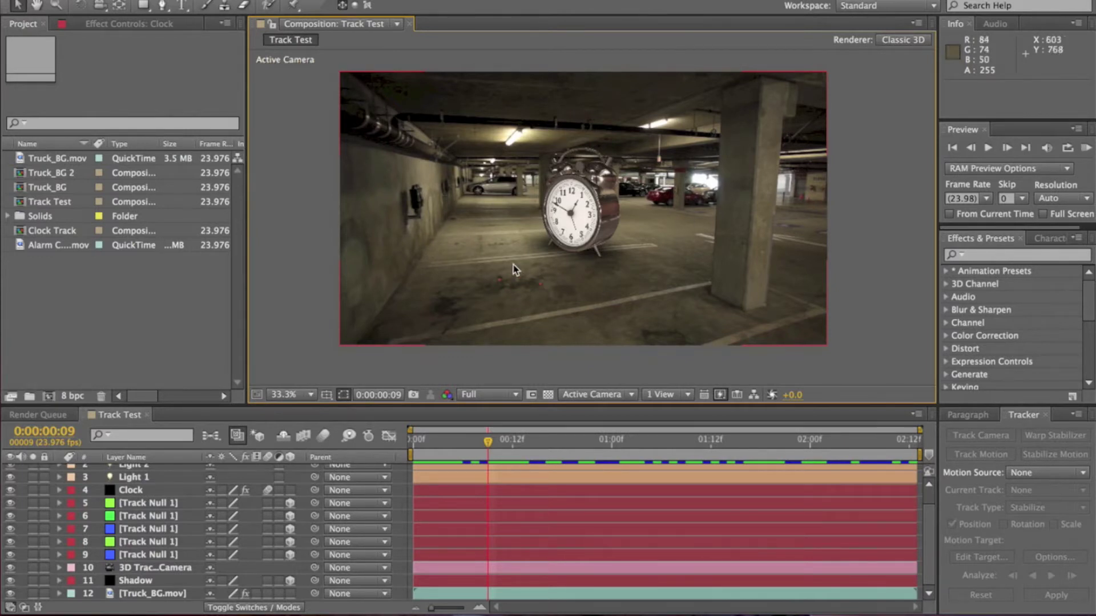
left_click_drag(487, 445, 463, 445)
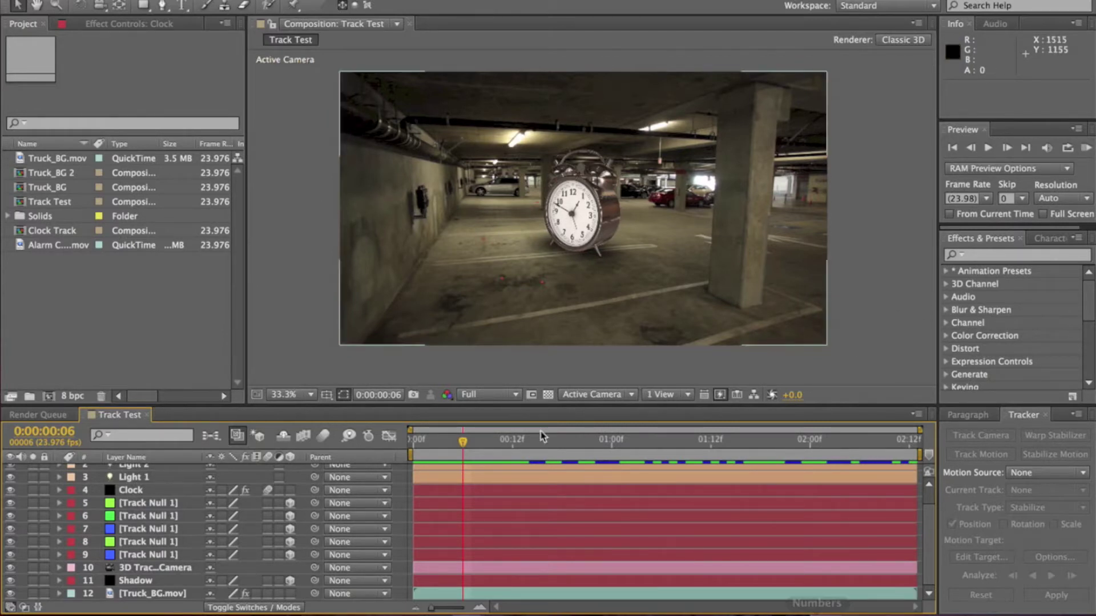
left_click_drag(460, 442, 411, 440)
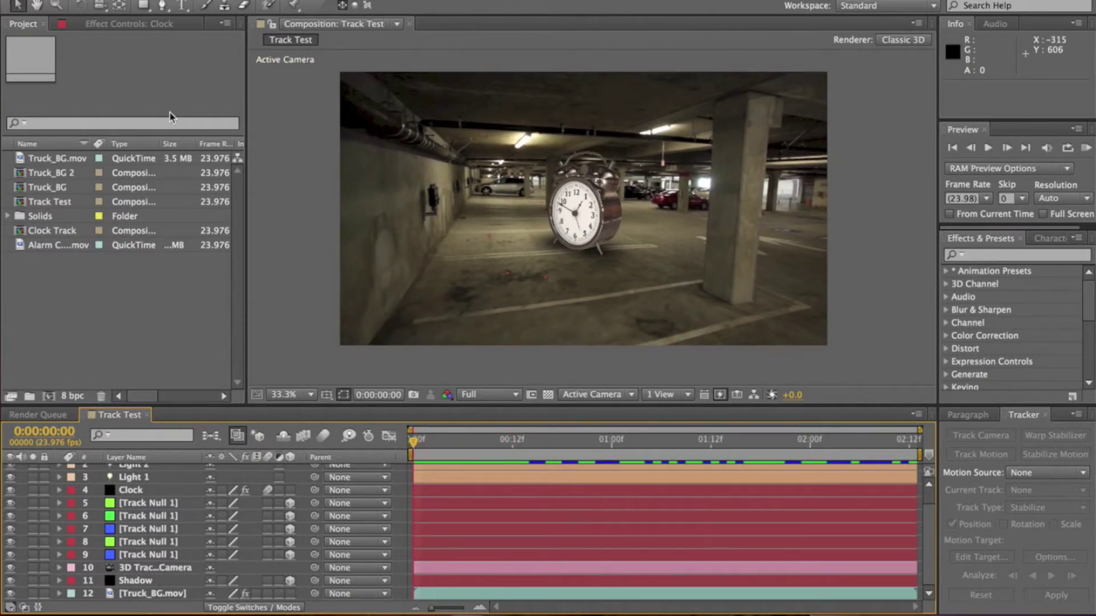
Step: Import the Truck_BG.mov garage footage file into the project
left_click(134, 1)
mouse_move(217, 156)
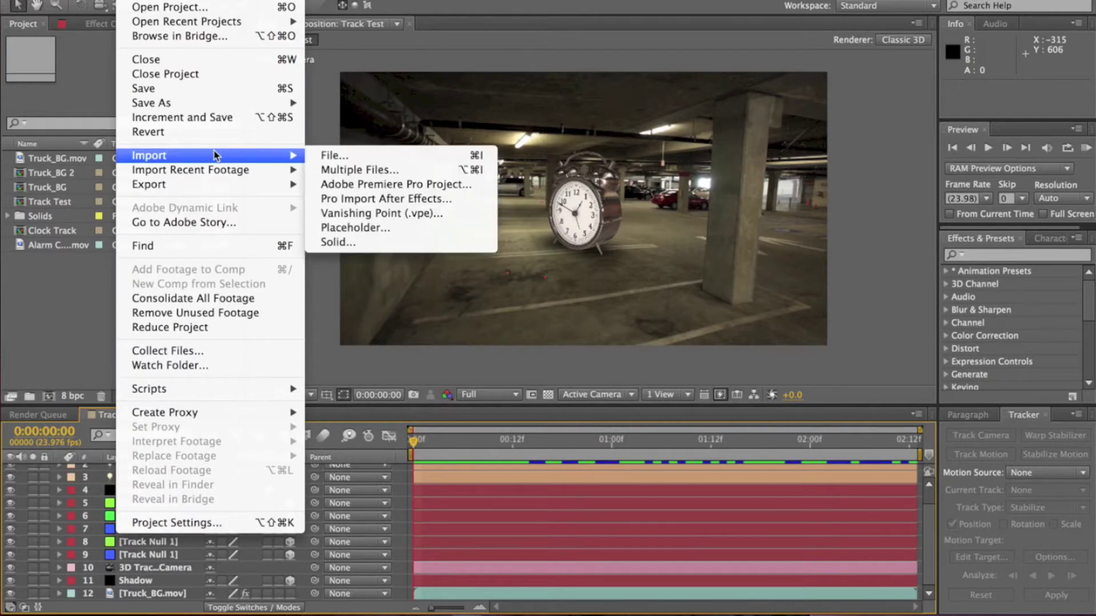
left_click(337, 155)
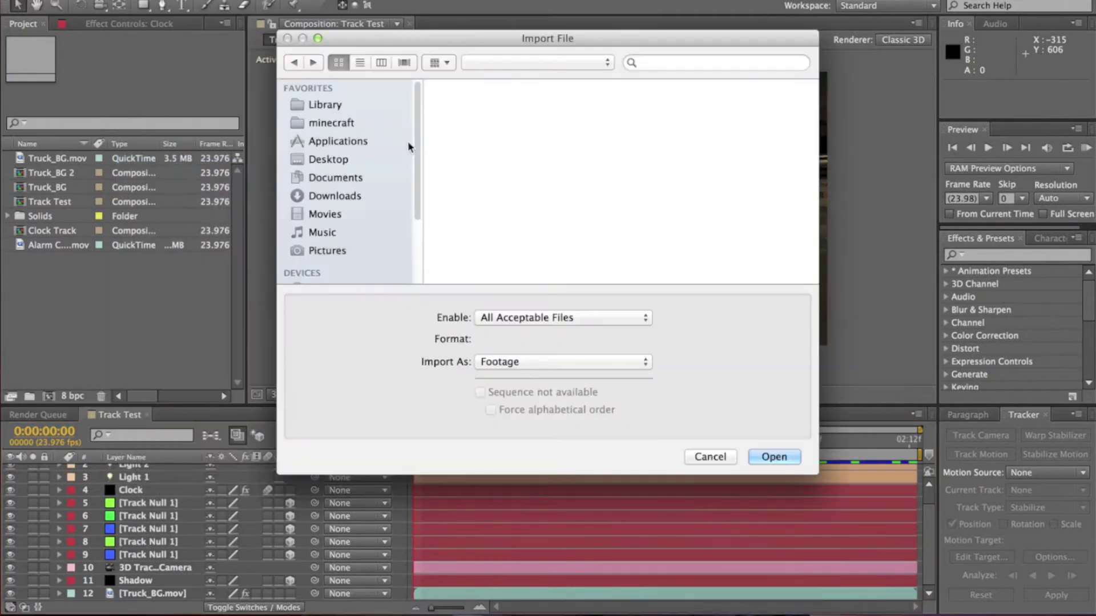
scroll(646, 225, "down", 5)
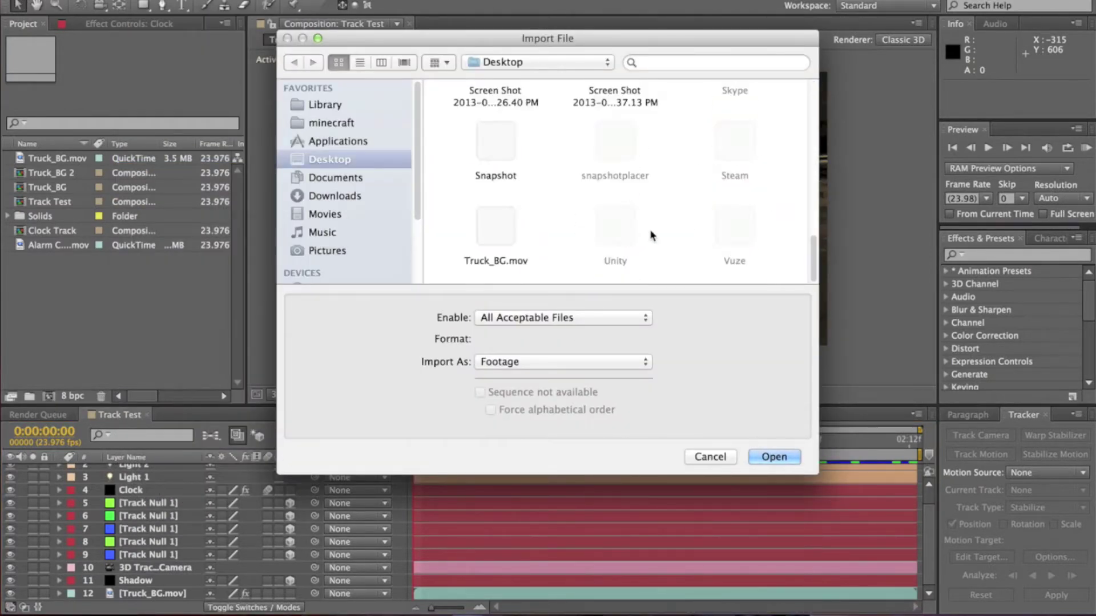
left_click(495, 228)
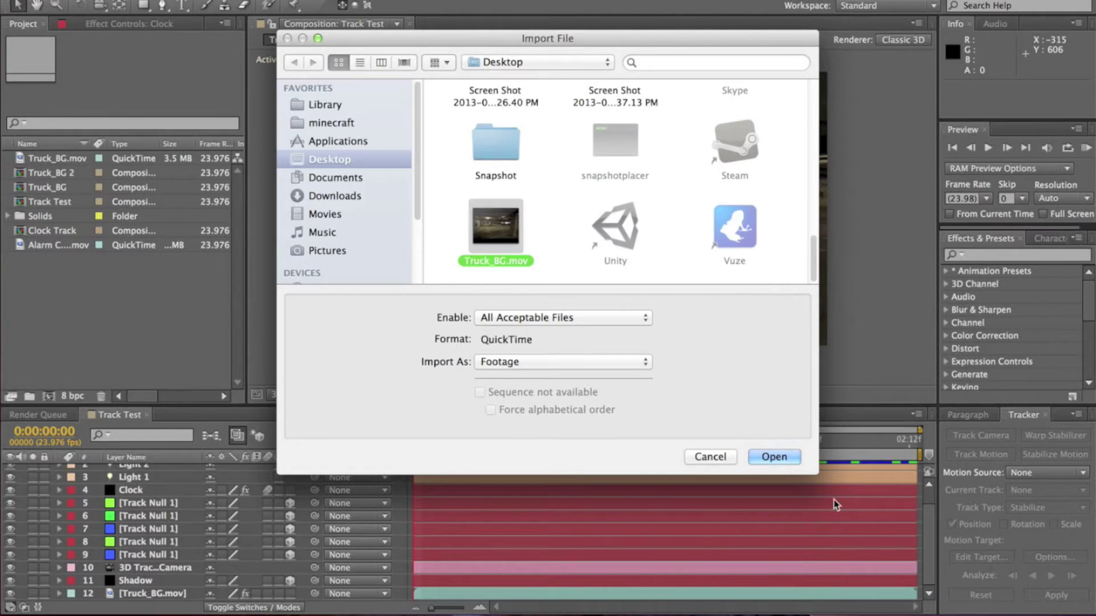
left_click(774, 457)
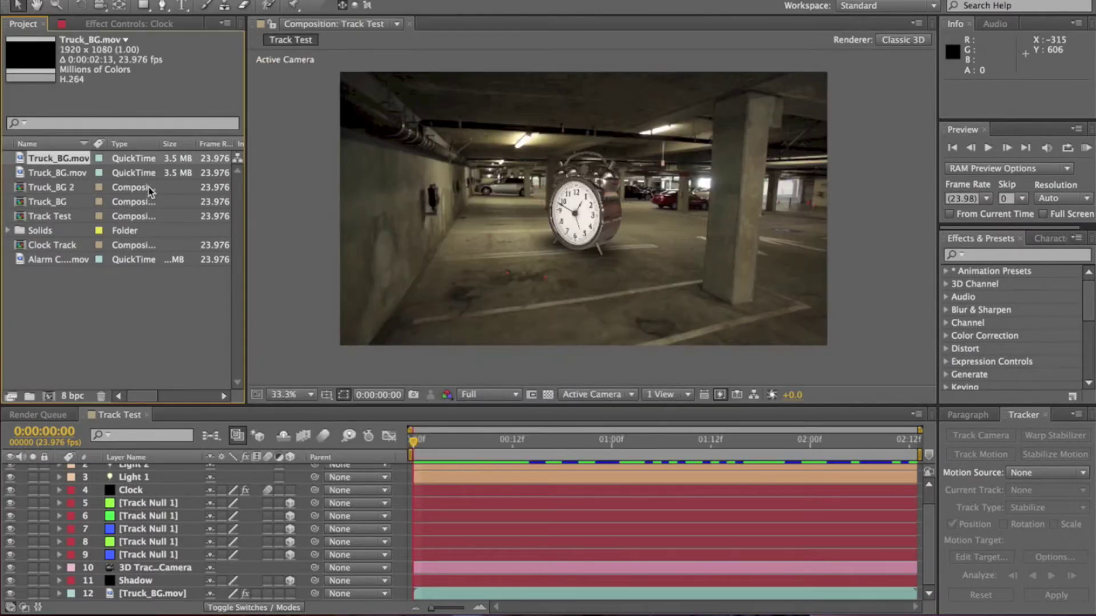
Step: Make the Truck_BG 3 composition from the footage, RAM-preview it, and return to frame one
left_click_drag(64, 163, 51, 402)
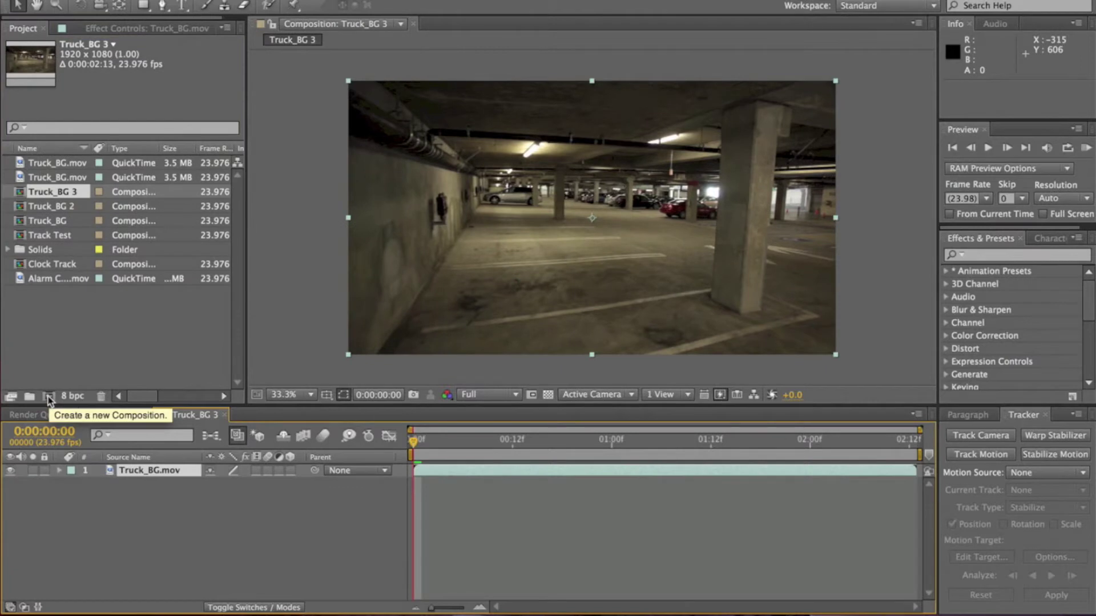
left_click(43, 323)
left_click_drag(153, 520, 394, 532)
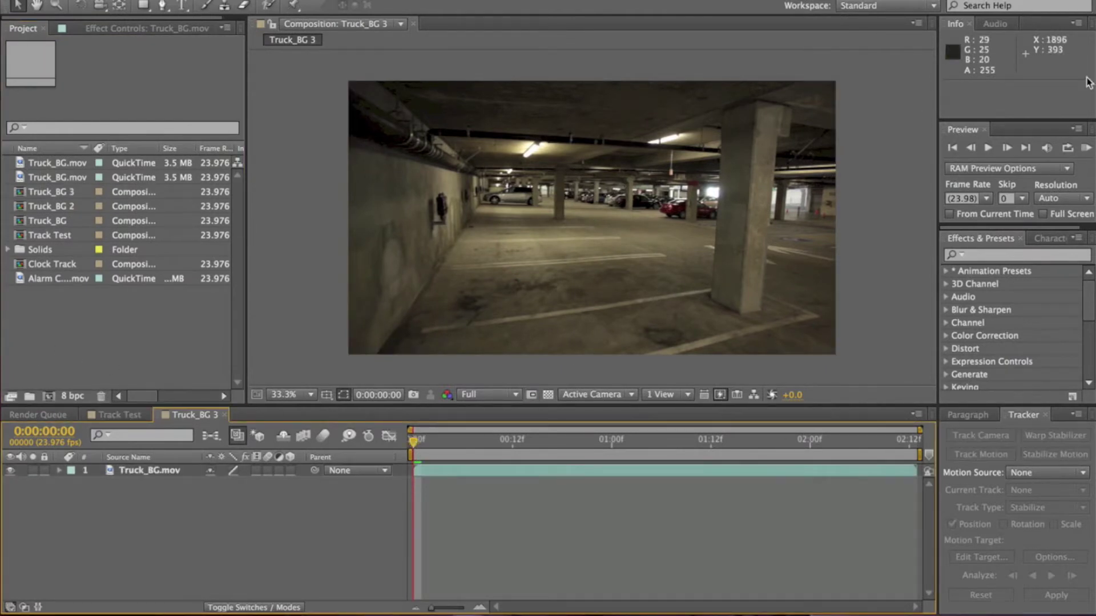
left_click(1085, 148)
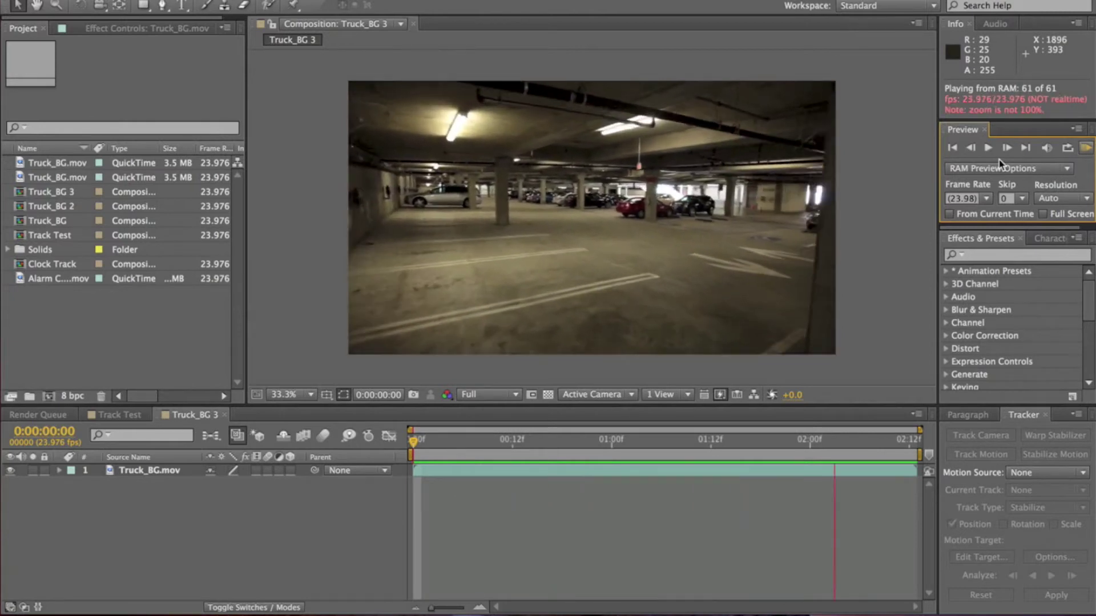
key("space")
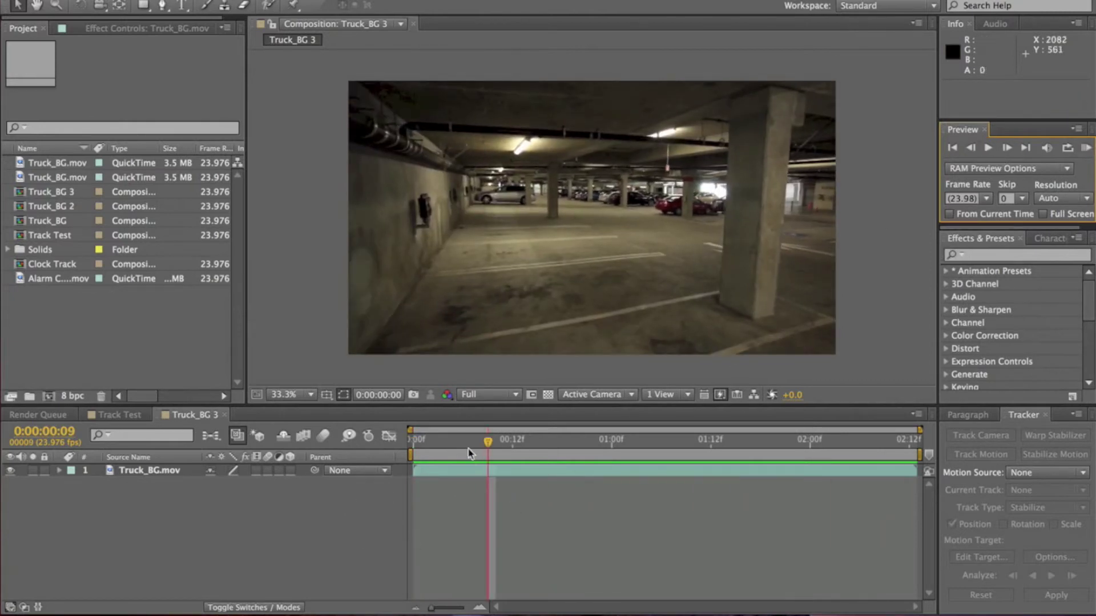
key("Home")
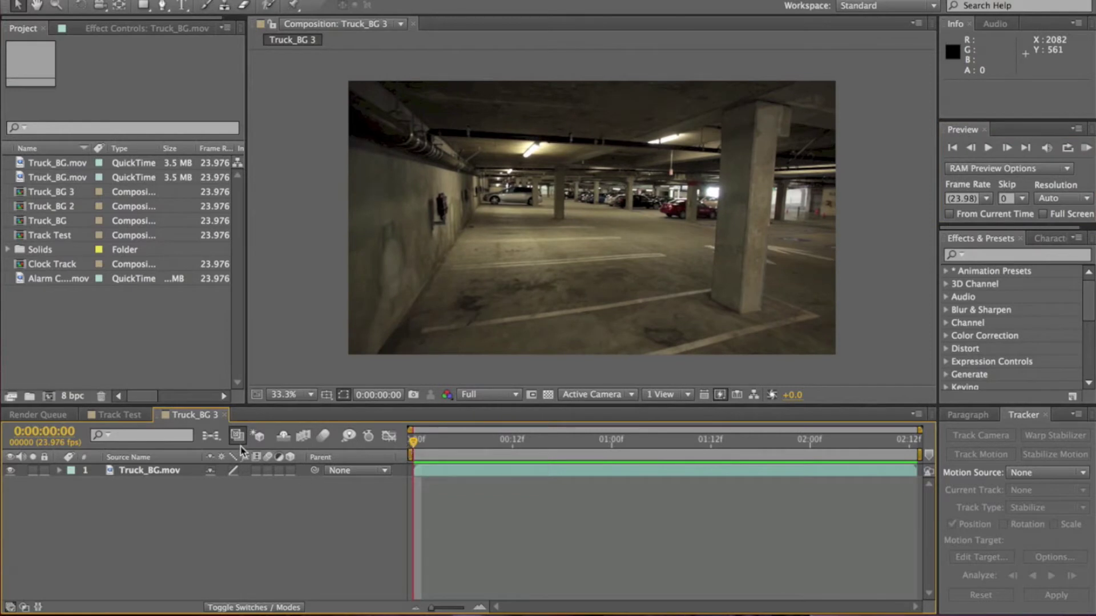
left_click(188, 472)
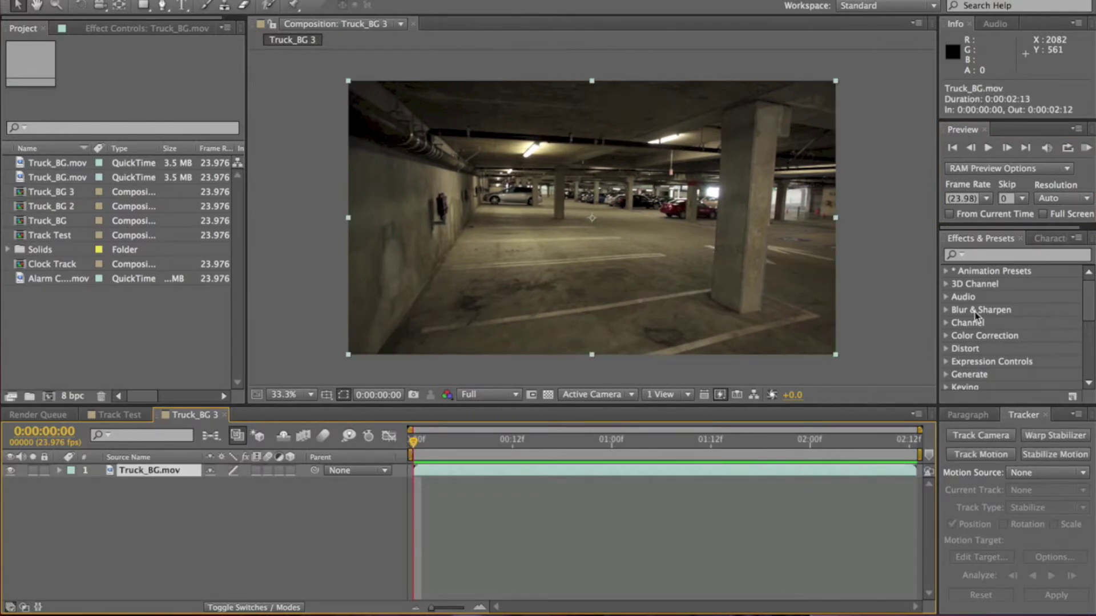
Step: Search effects for 'track' and apply 3D Camera Tracker to the Truck_BG.mov layer
left_click(983, 255)
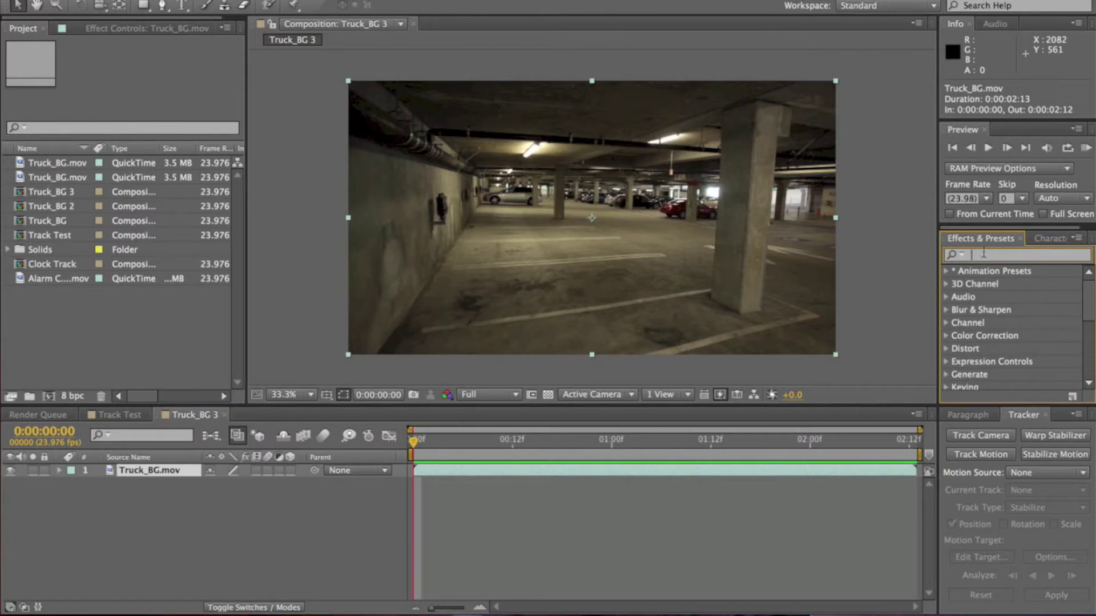
type("track")
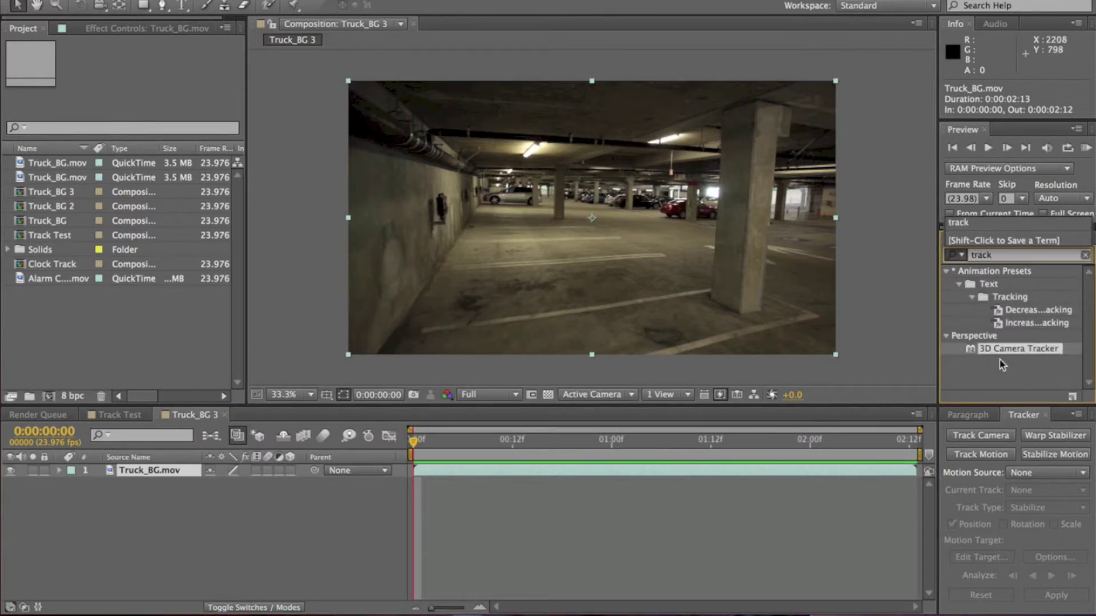
left_click_drag(1005, 348, 590, 261)
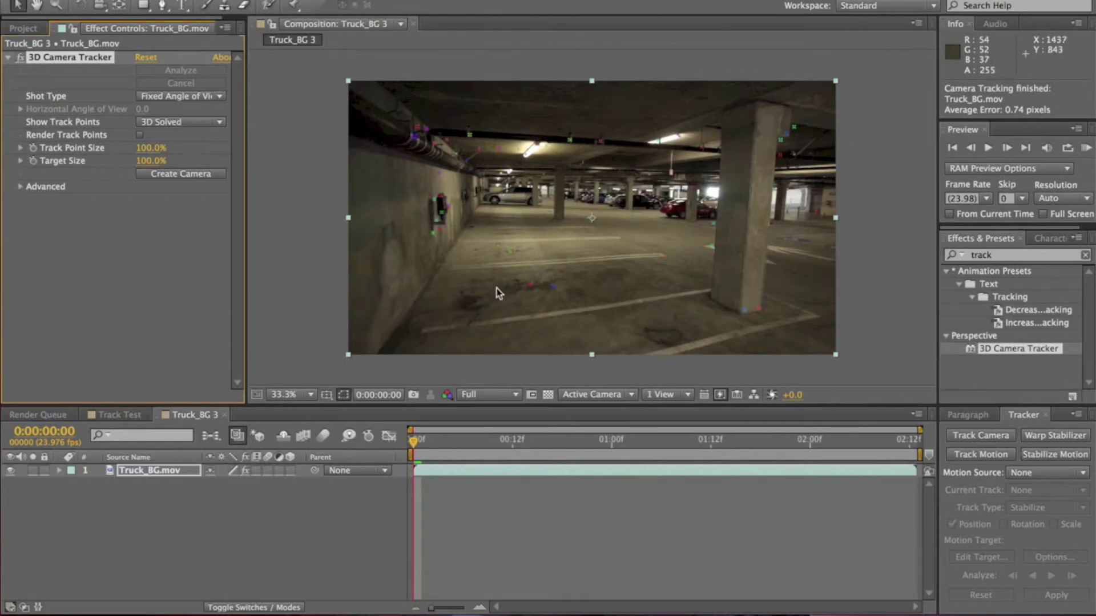
left_click_drag(420, 446, 500, 400)
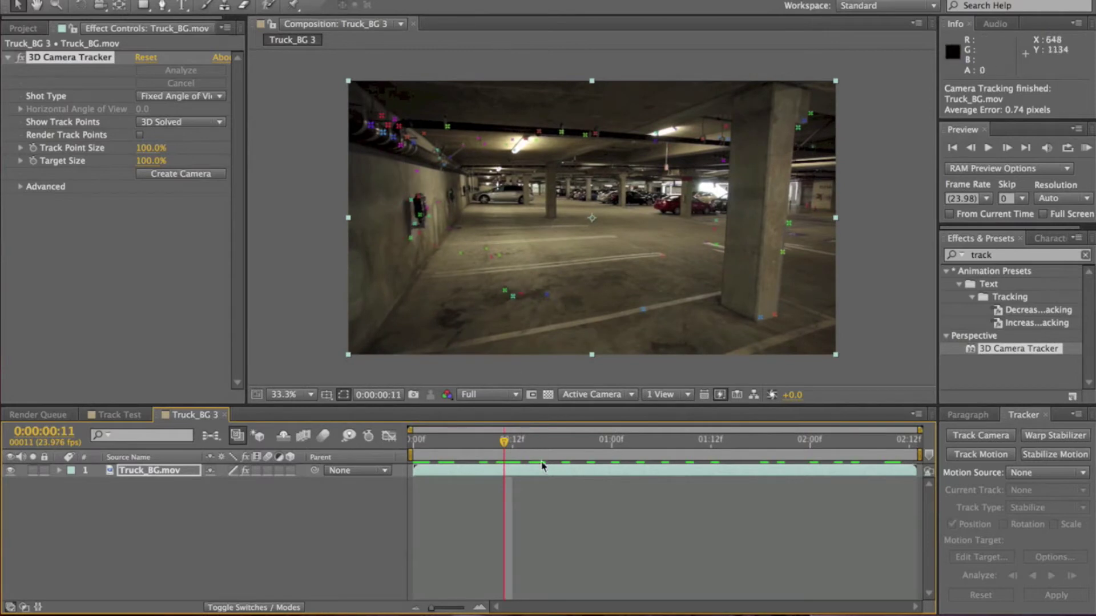
left_click_drag(505, 442, 440, 438)
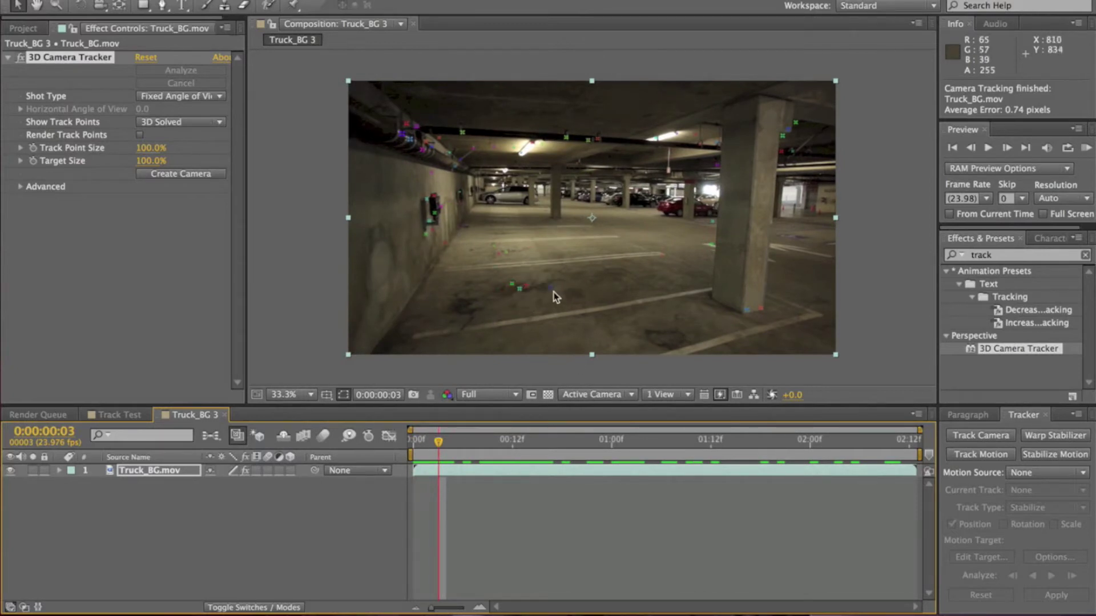
left_click_drag(444, 444, 562, 442)
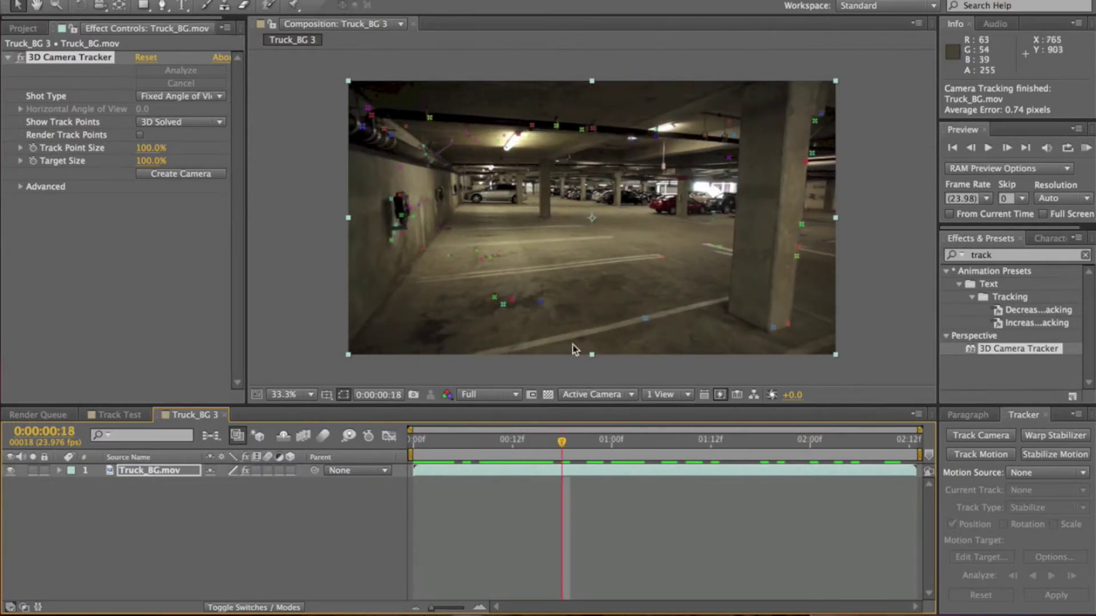
mouse_move(539, 307)
left_click(541, 303)
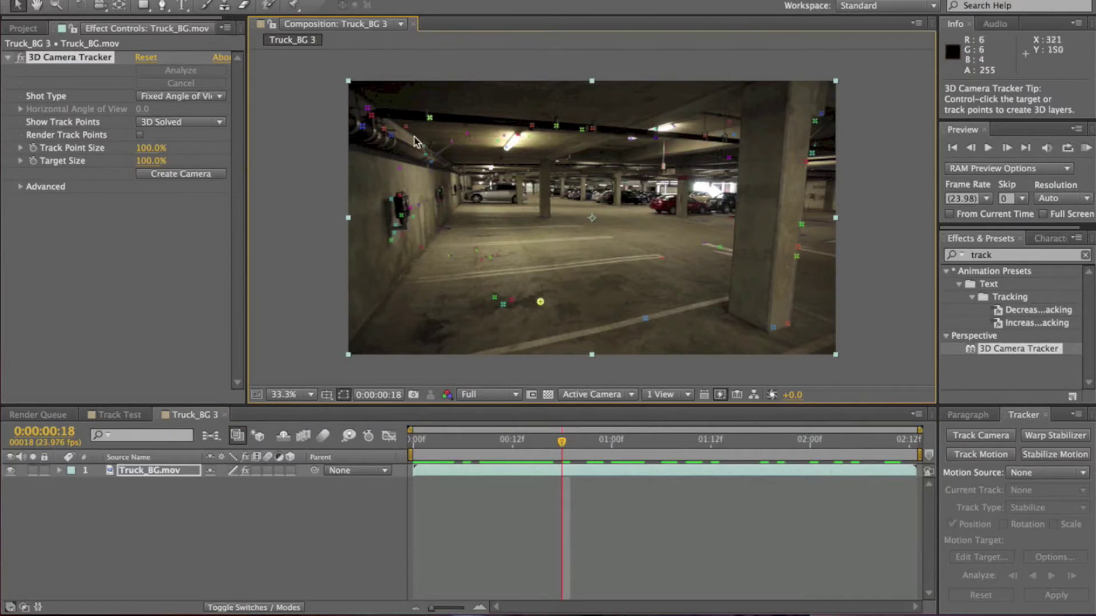
Step: Create a tracked null and camera from a floor track point, then reselect Truck_BG.mov
right_click(542, 305)
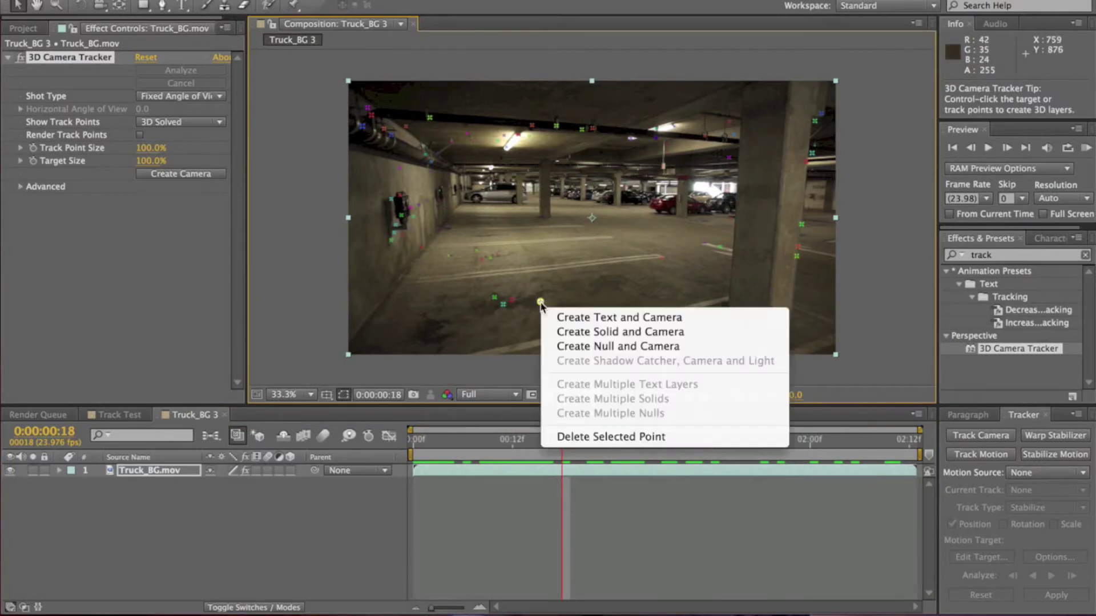
left_click(619, 351)
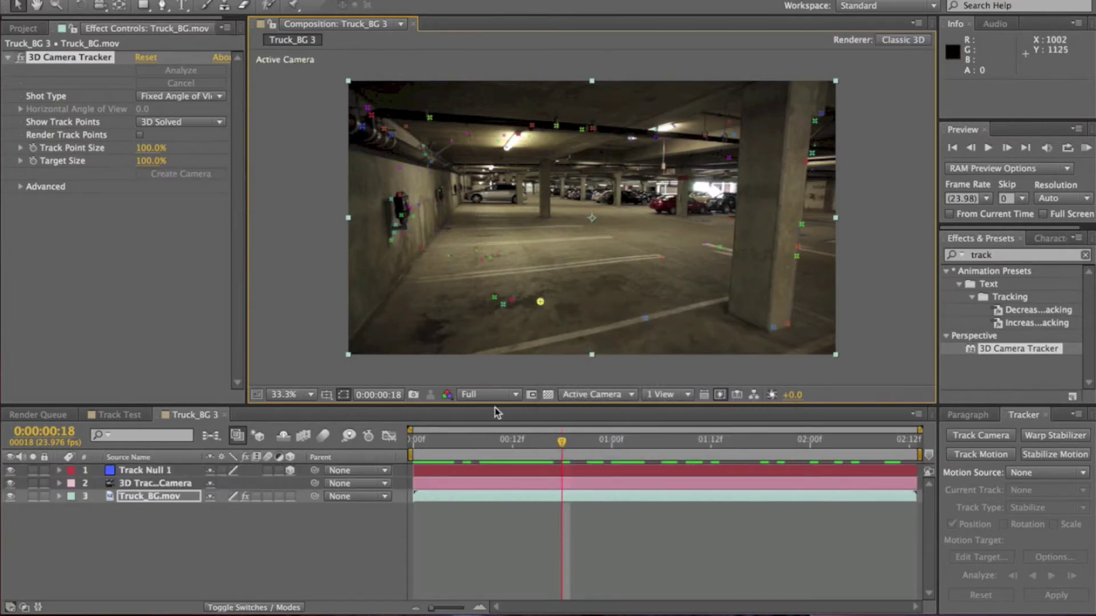
left_click(193, 470)
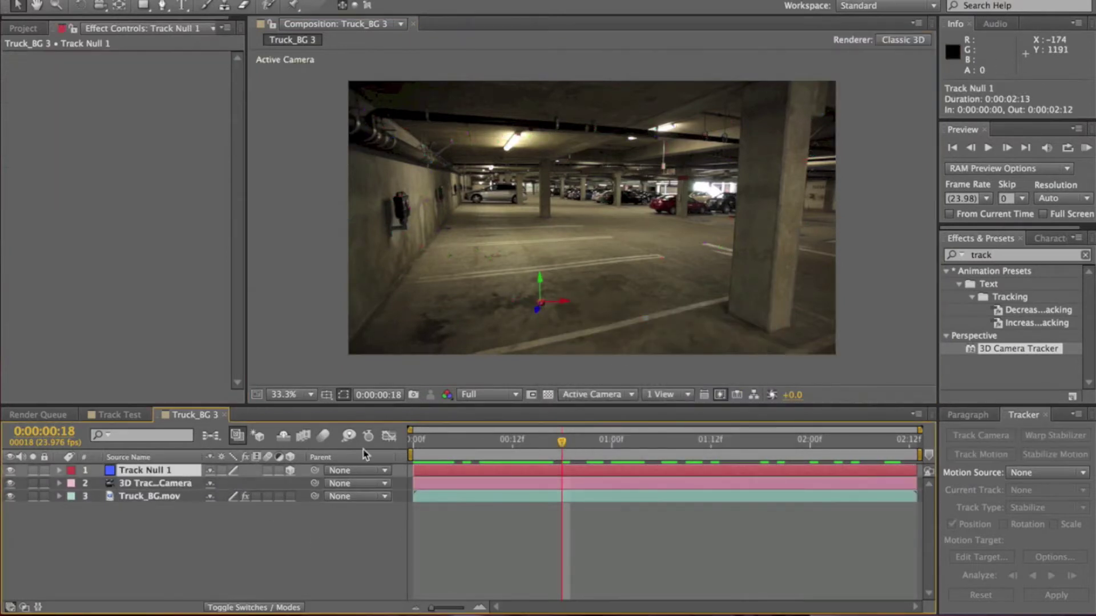
mouse_move(561, 446)
left_mouse_down()
mouse_move(533, 443)
mouse_move(553, 442)
left_mouse_up()
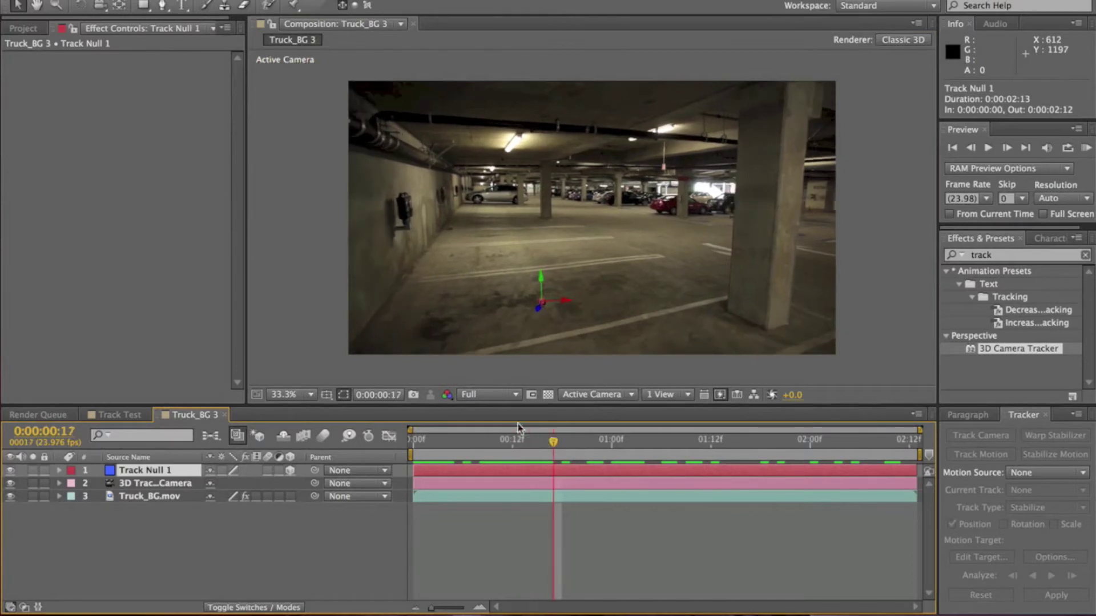
left_click(190, 485)
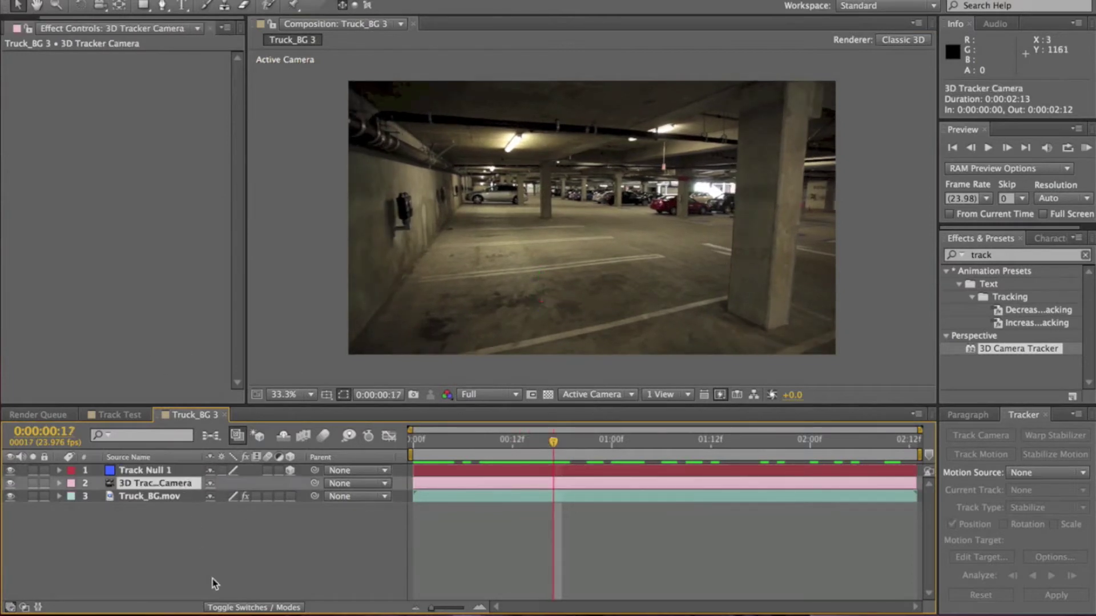
left_click(212, 584)
left_click(169, 484)
left_click(168, 498)
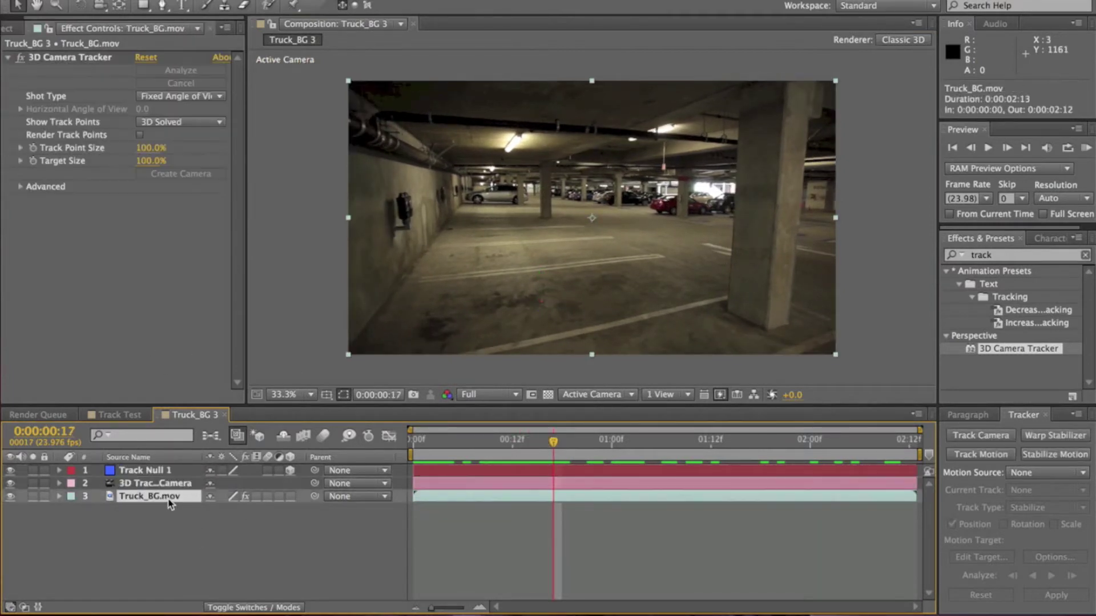
Step: Show the solved track points again and create another tracked null on the floor
left_click(85, 59)
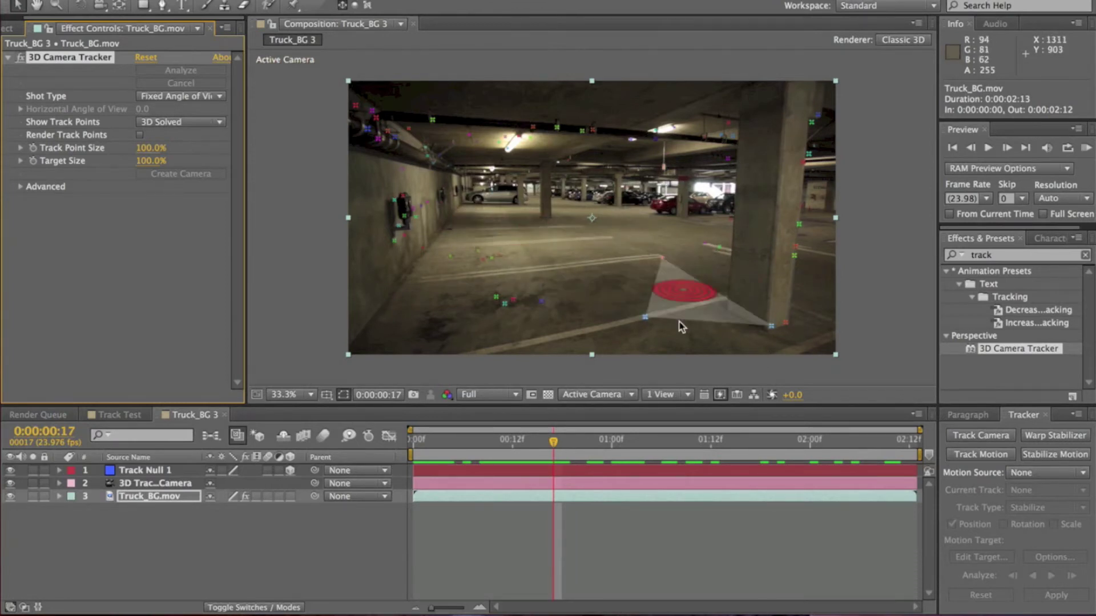
left_click(662, 263)
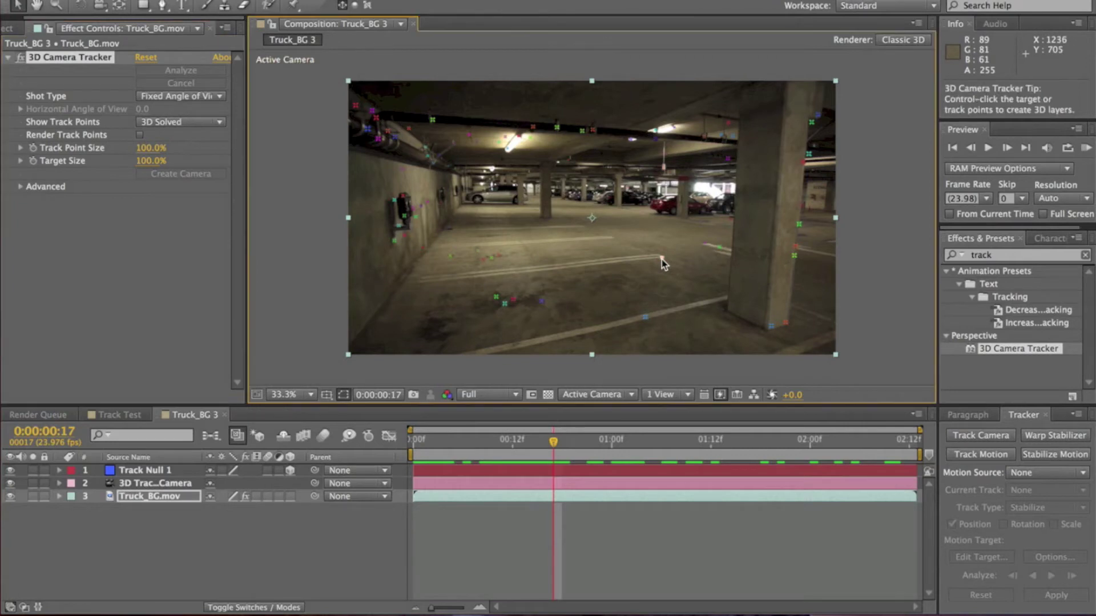
right_click(662, 264)
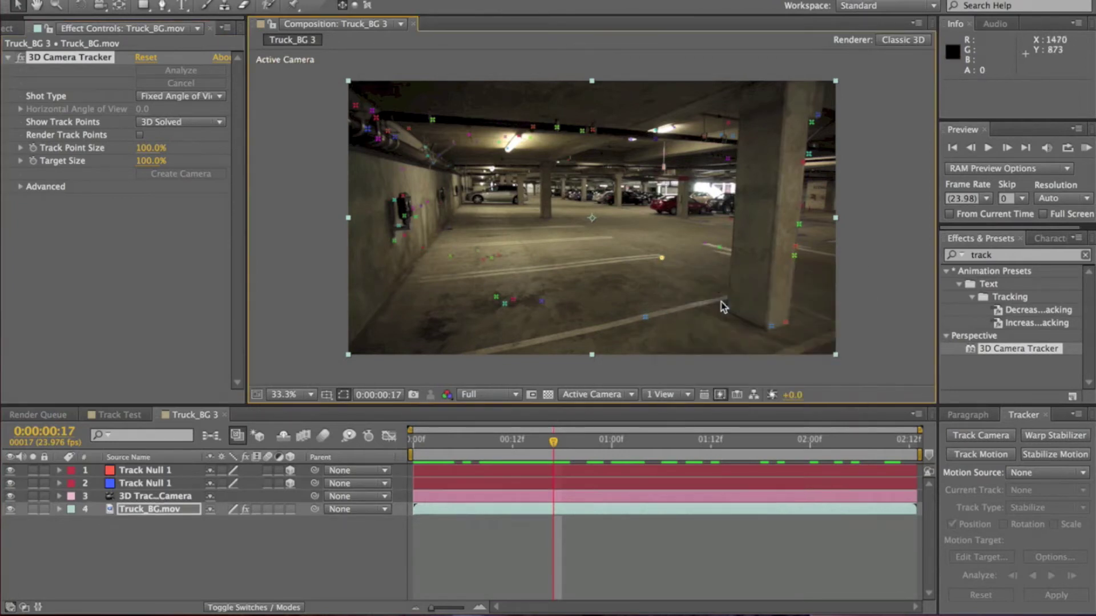
double_click(451, 261)
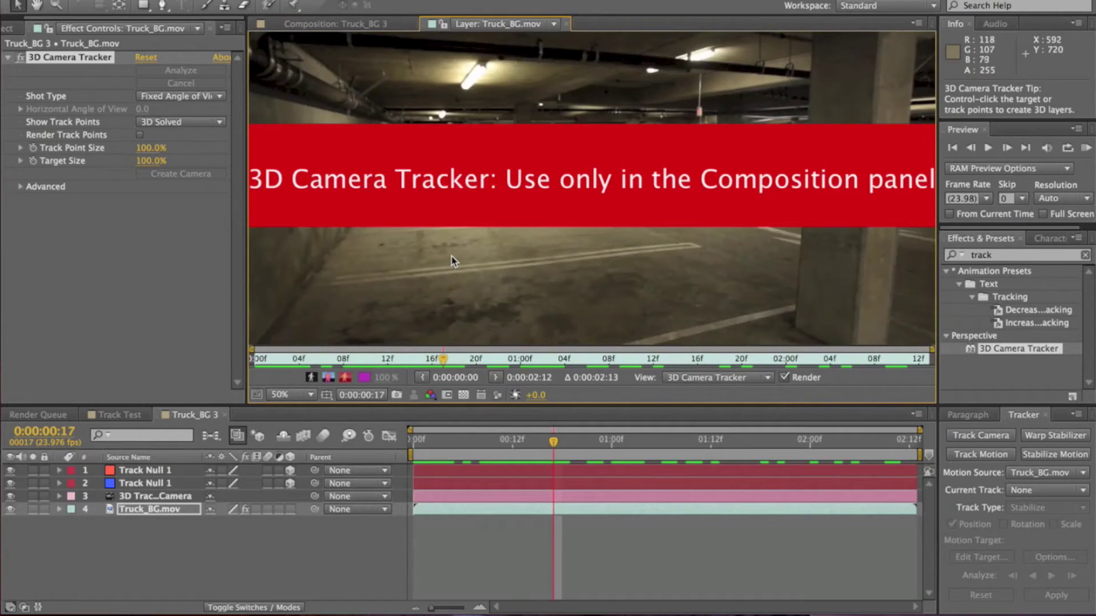
left_click(564, 24)
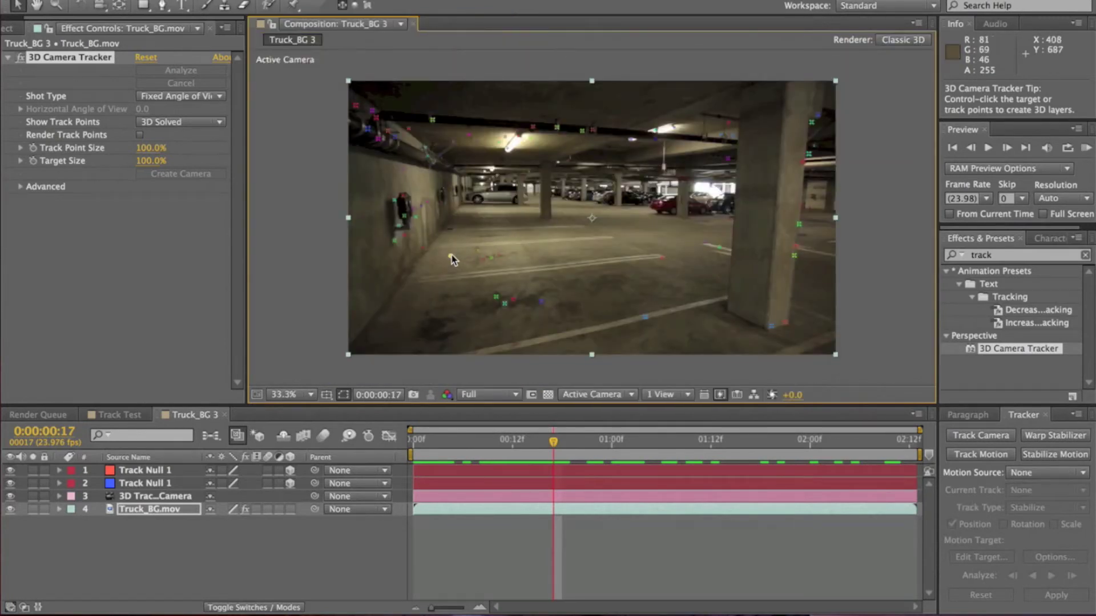
right_click(451, 261)
left_click(548, 301)
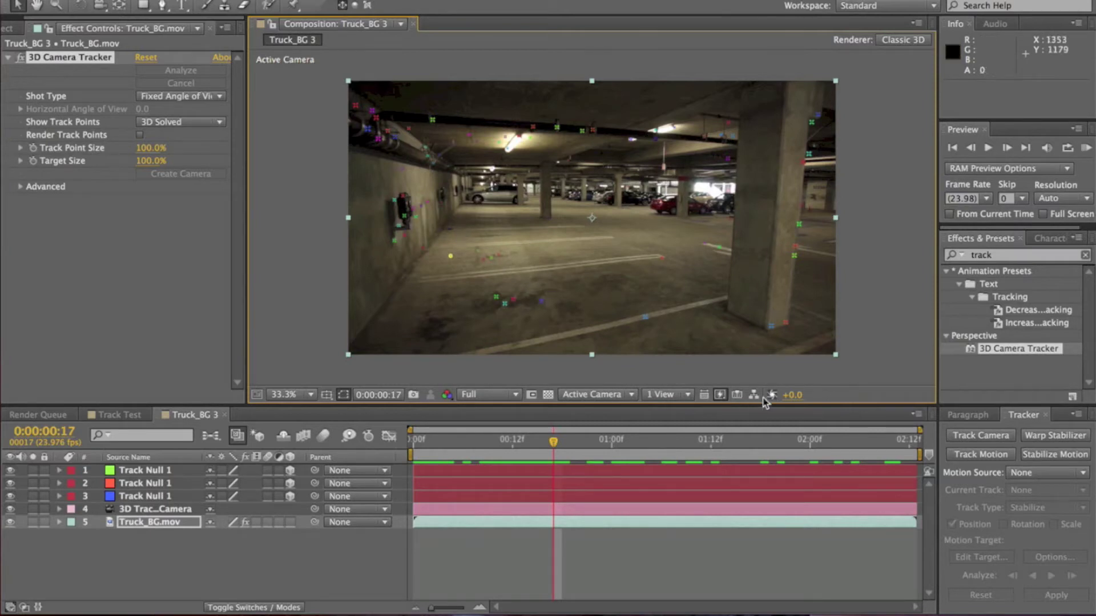
Step: Create two more tracked nulls, one on the floor and one deeper in the garage
right_click(543, 307)
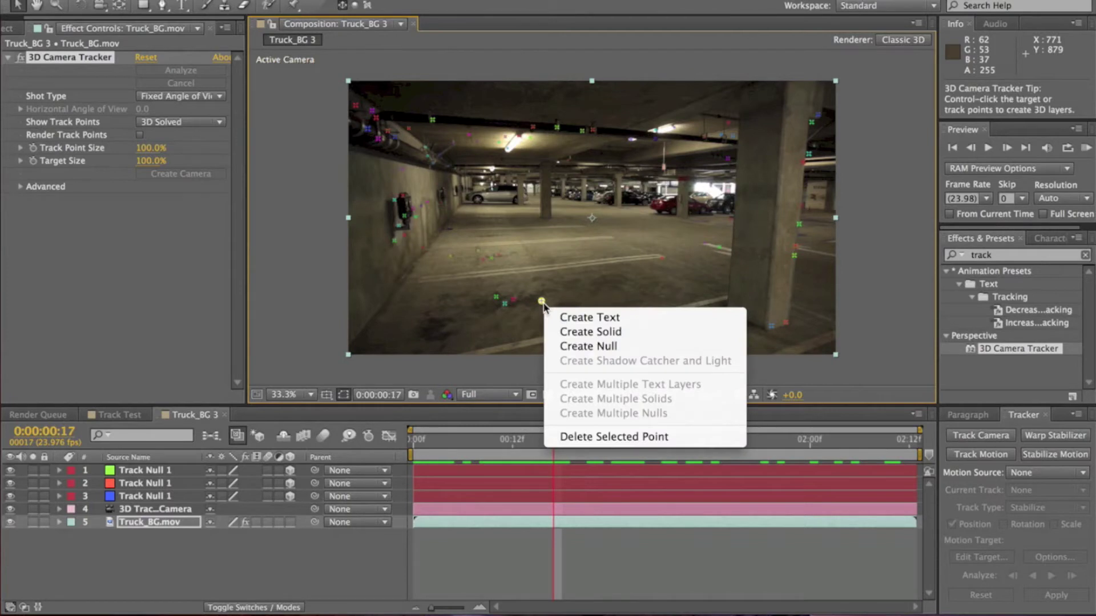
left_click(462, 287)
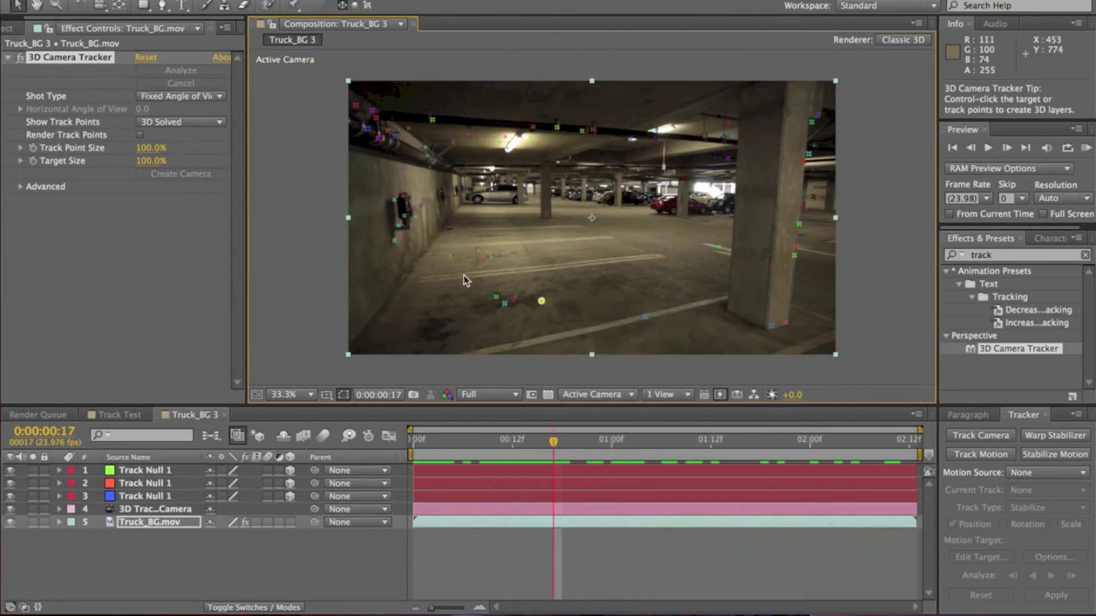
right_click(494, 261)
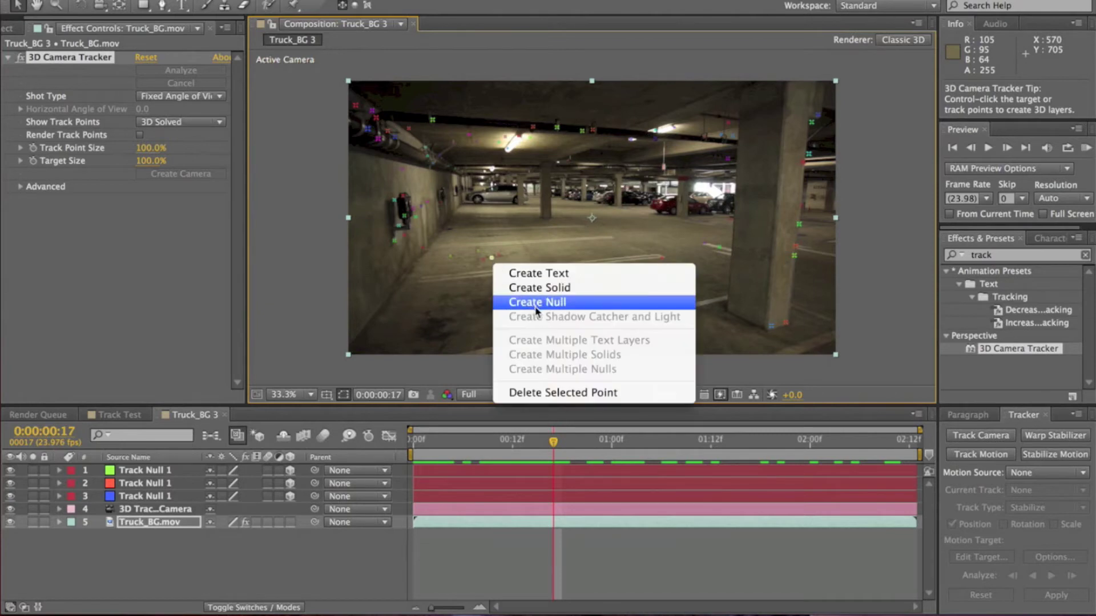
left_click(522, 301)
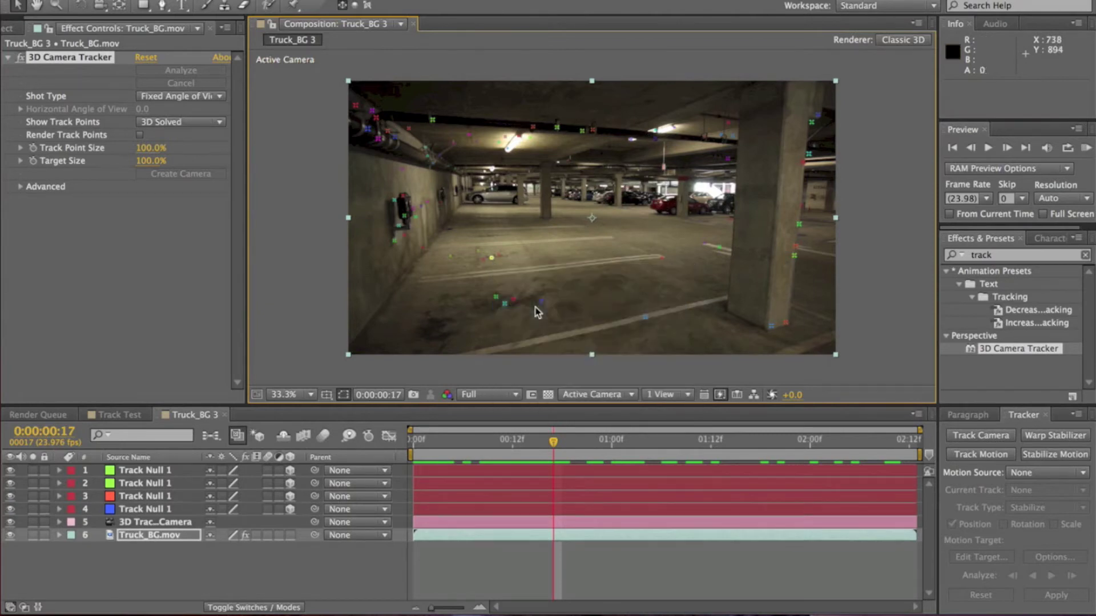
right_click(537, 216)
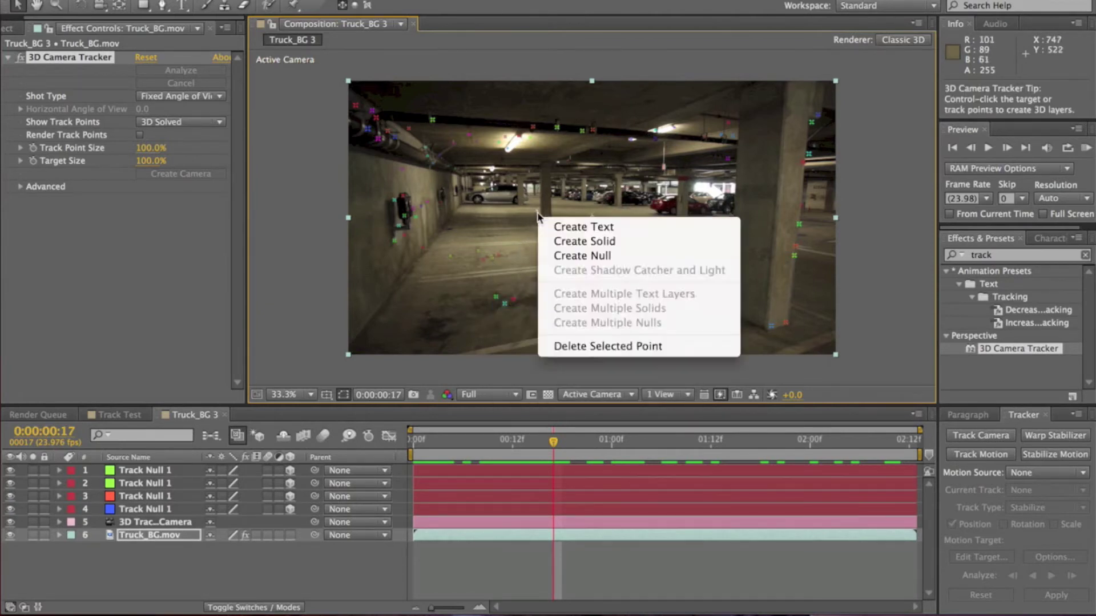
left_click(580, 256)
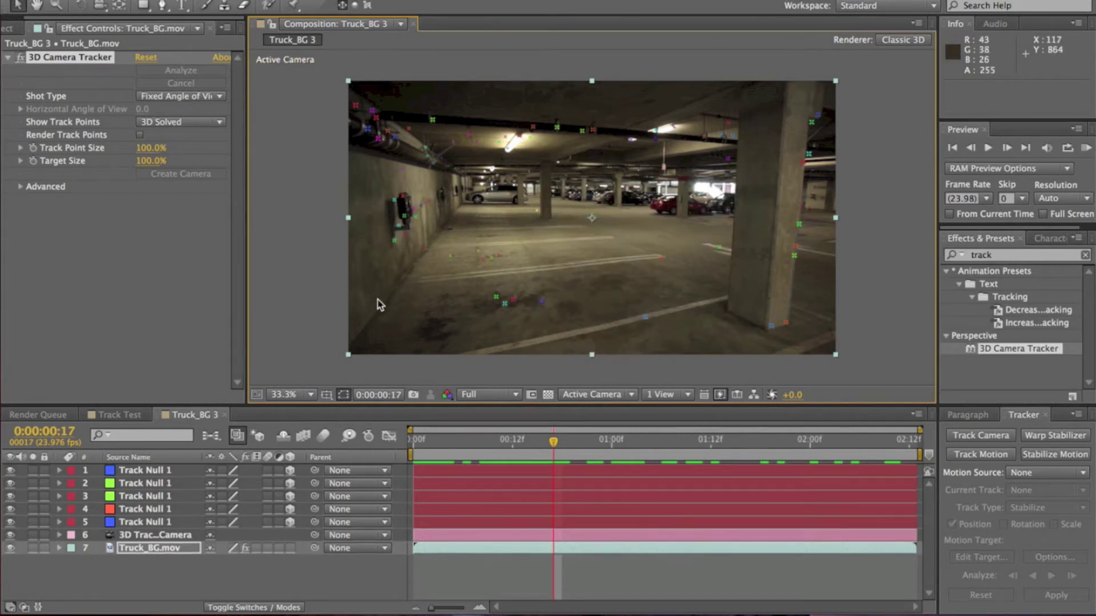
left_click(196, 472)
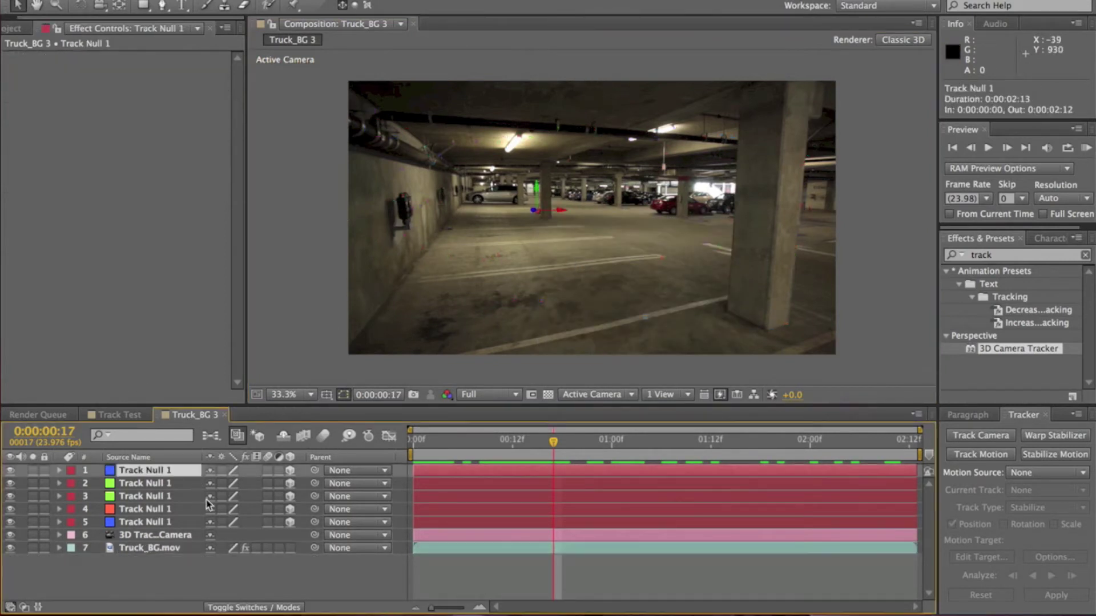
Step: Select all five tracked nulls and scrub the shot to watch them follow the floor
left_click(174, 522, "shift")
left_click_drag(561, 454, 421, 411)
left_click(371, 571)
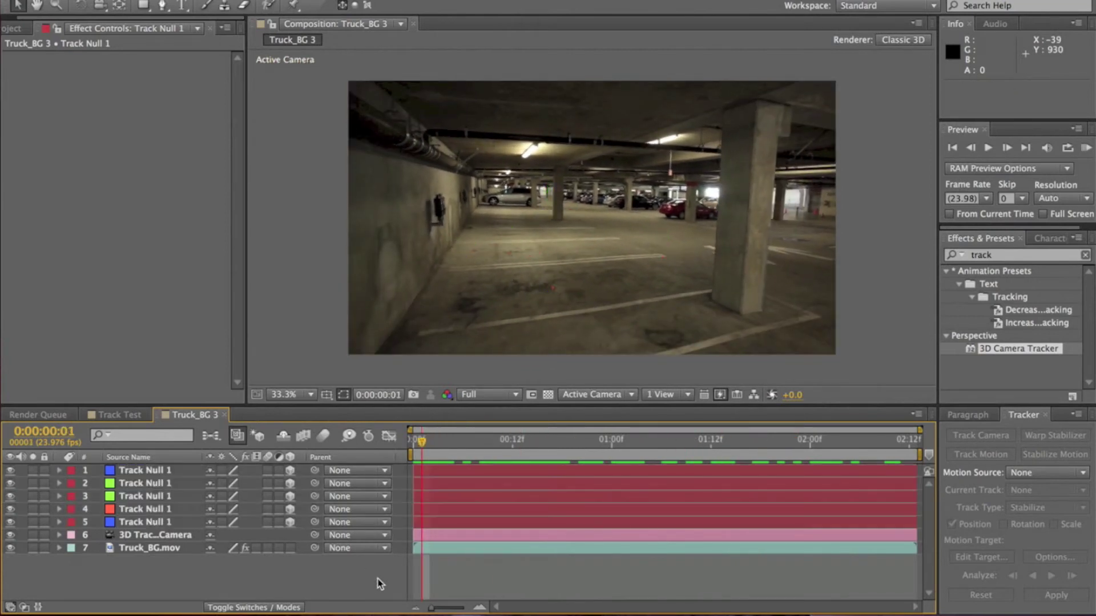
key("space")
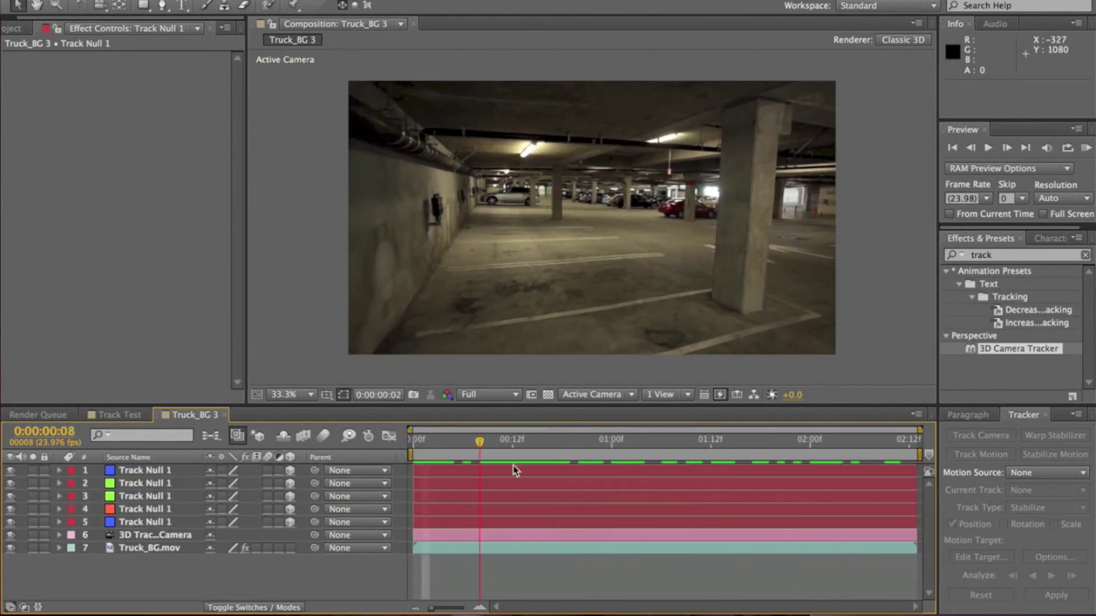
Step: Reselect the five Track Null 1 layers bottom to top and scrub again to review tracking
left_click(181, 510)
left_click(182, 483)
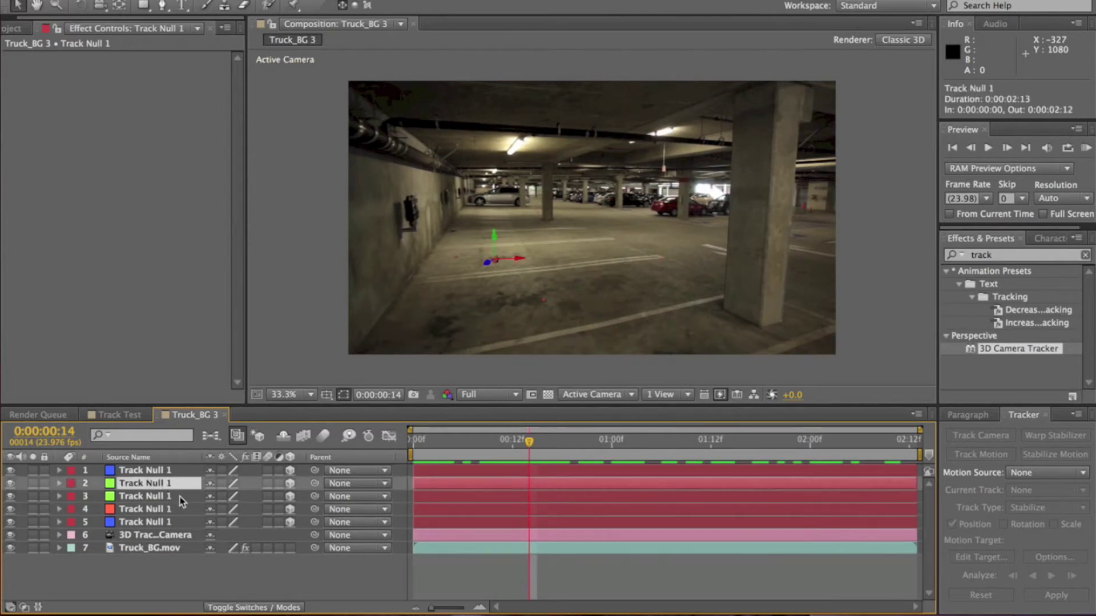
left_click(181, 497)
left_click(289, 560)
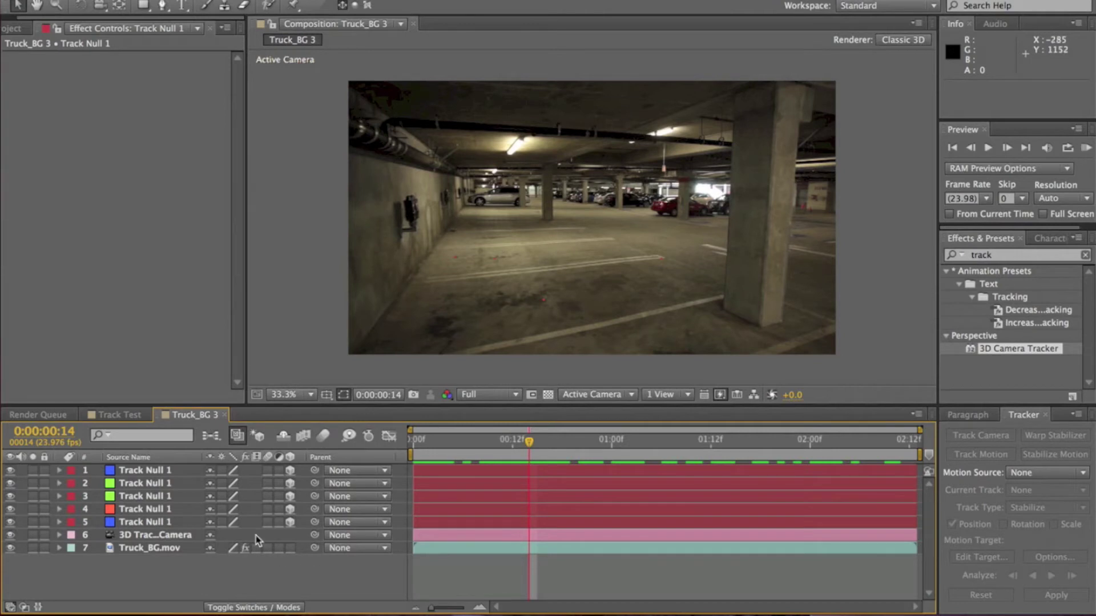
left_click(183, 521)
left_click(182, 471, "shift")
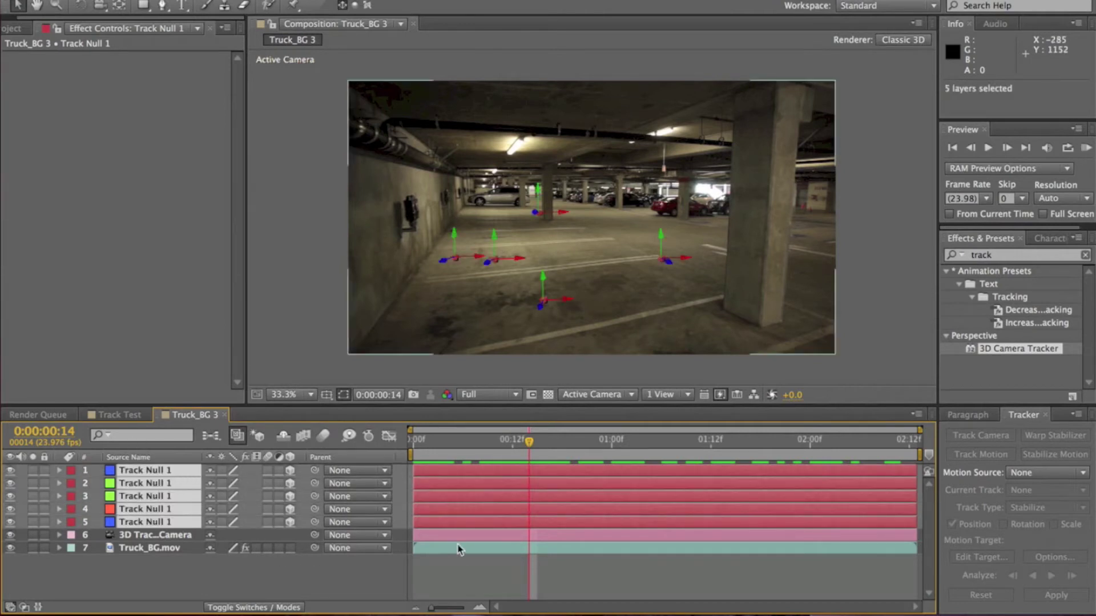
left_click_drag(529, 441, 497, 441)
Step: Add a 3D null object, Null 7, parented to layer 6's Track Null 1
left_click(274, 1)
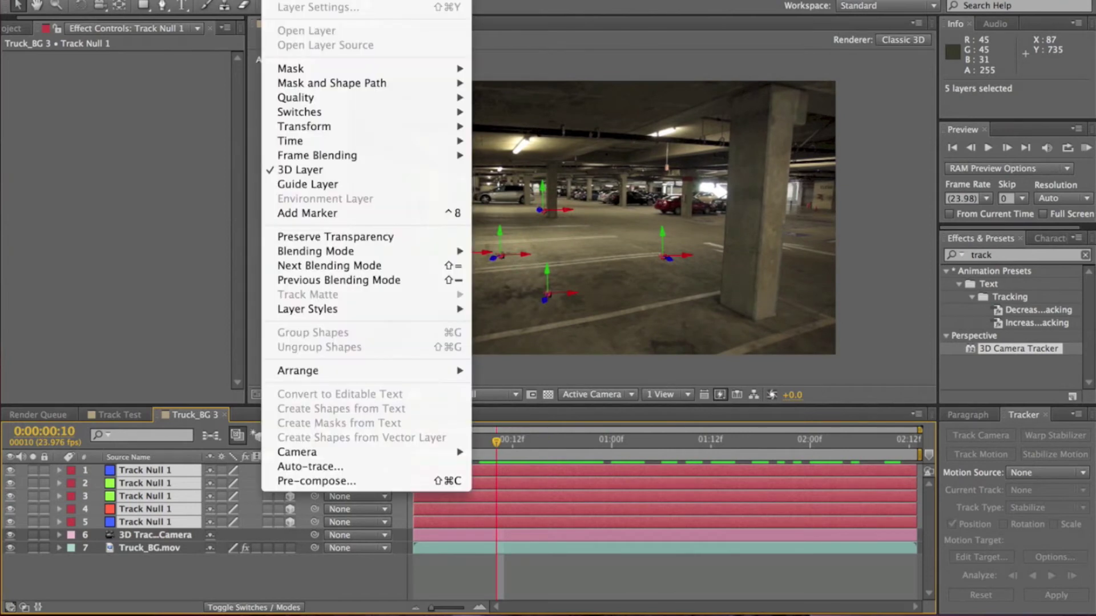
mouse_move(343, 1)
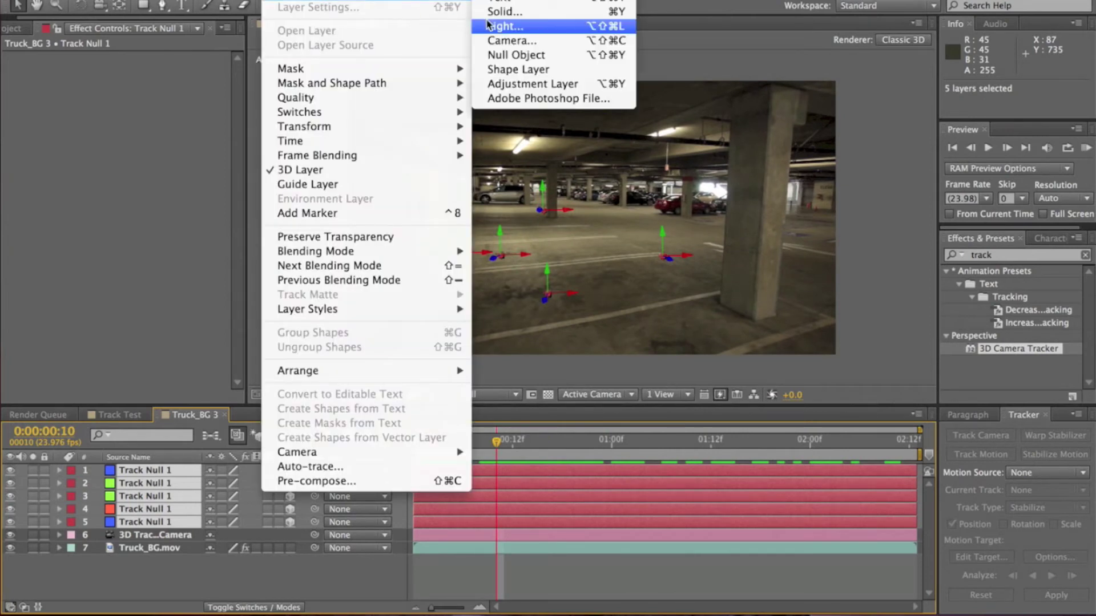
left_click(550, 57)
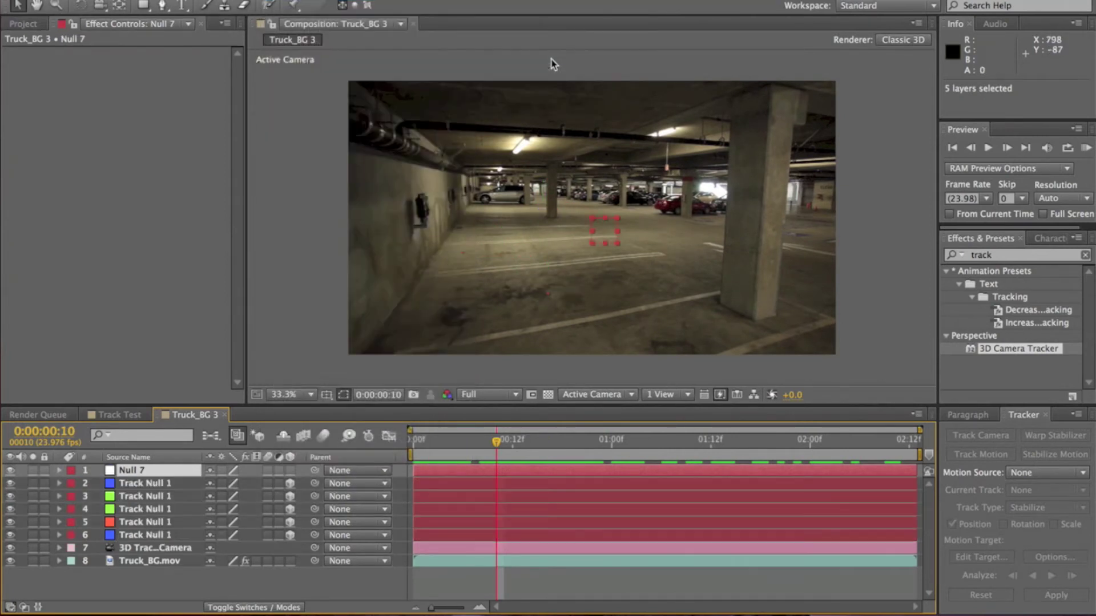
left_click(290, 470)
left_click_drag(314, 474, 194, 535)
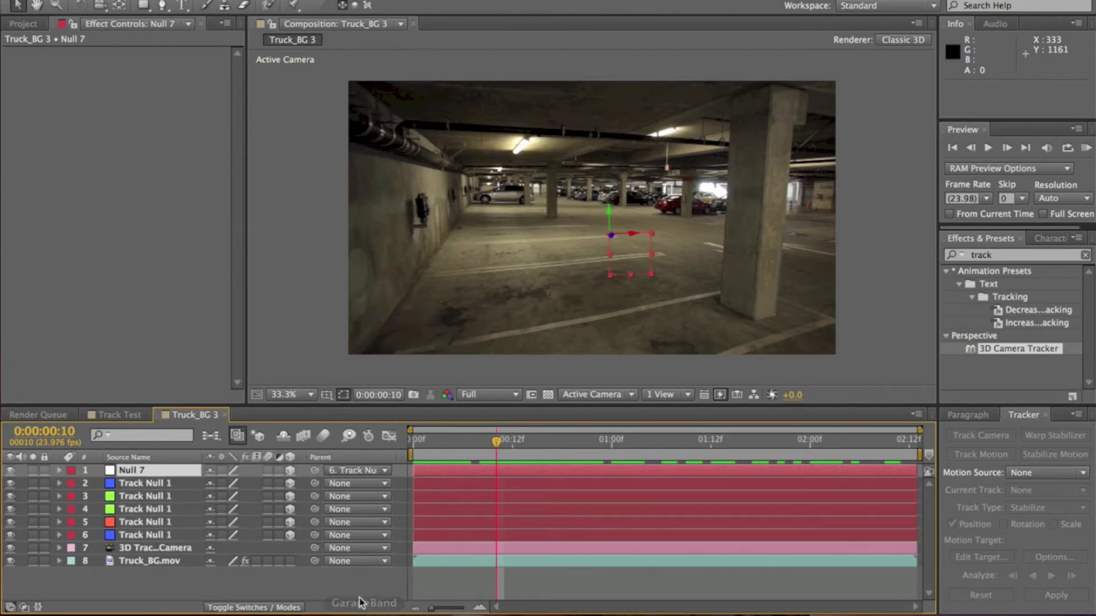
left_click(377, 579)
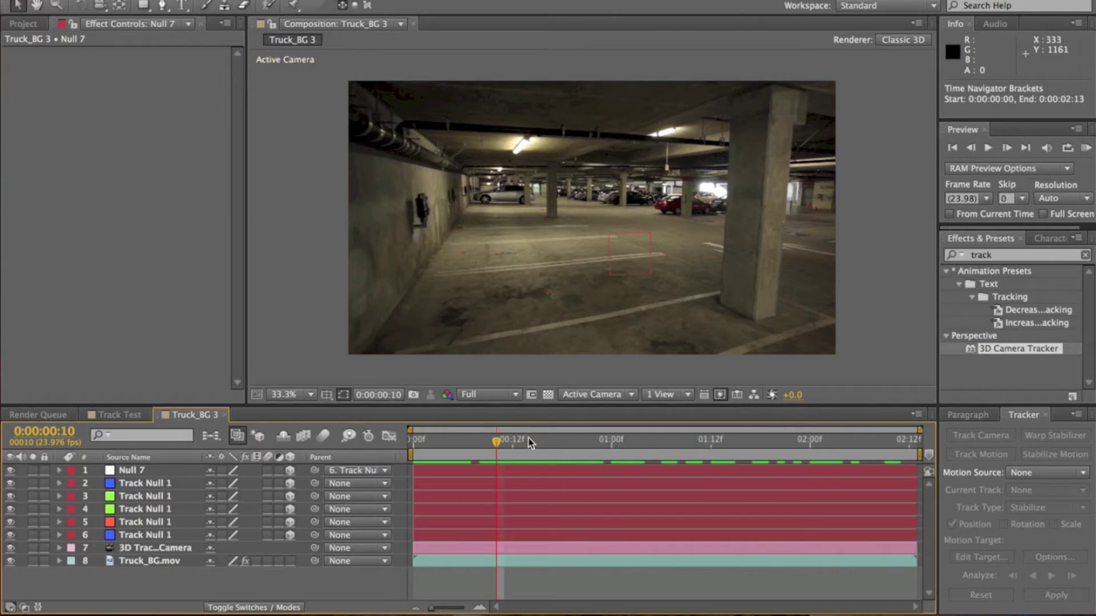
Step: Scrub the shot to check the parented Null 7, then select Null 7 again
left_click_drag(502, 445, 438, 440)
left_click(183, 549)
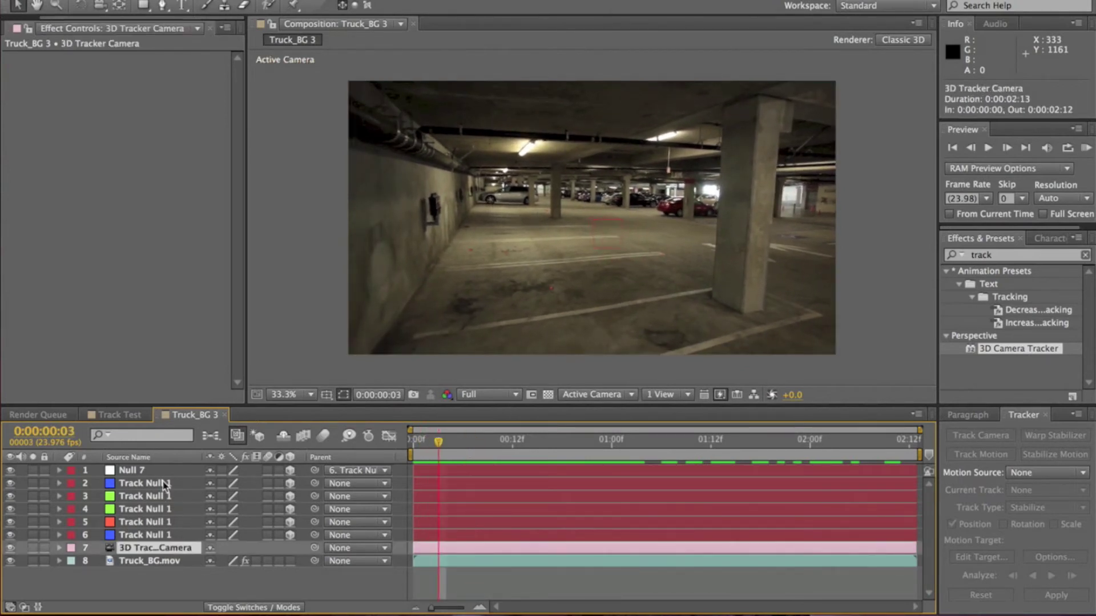
left_click(166, 485)
left_click(189, 577)
left_click(182, 549)
left_click(196, 587)
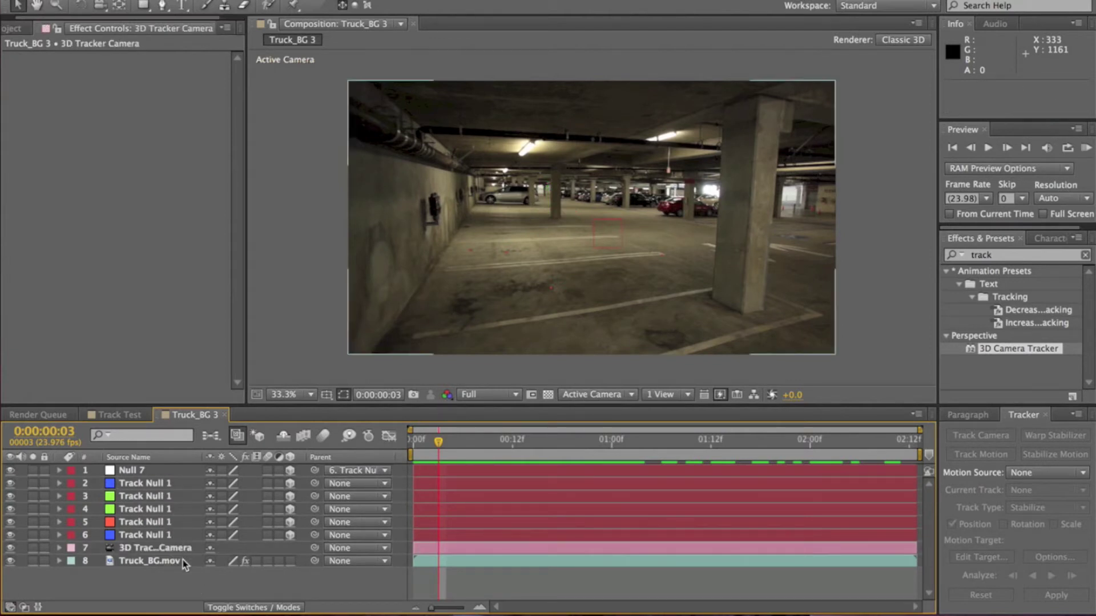
left_click(184, 561)
left_click(201, 582)
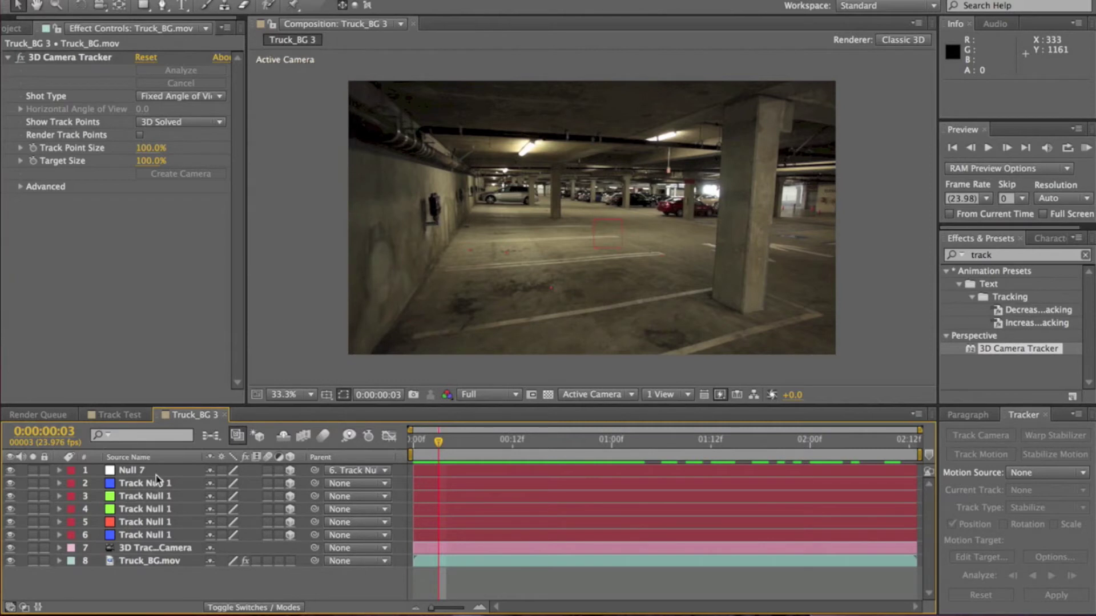
left_click(183, 563)
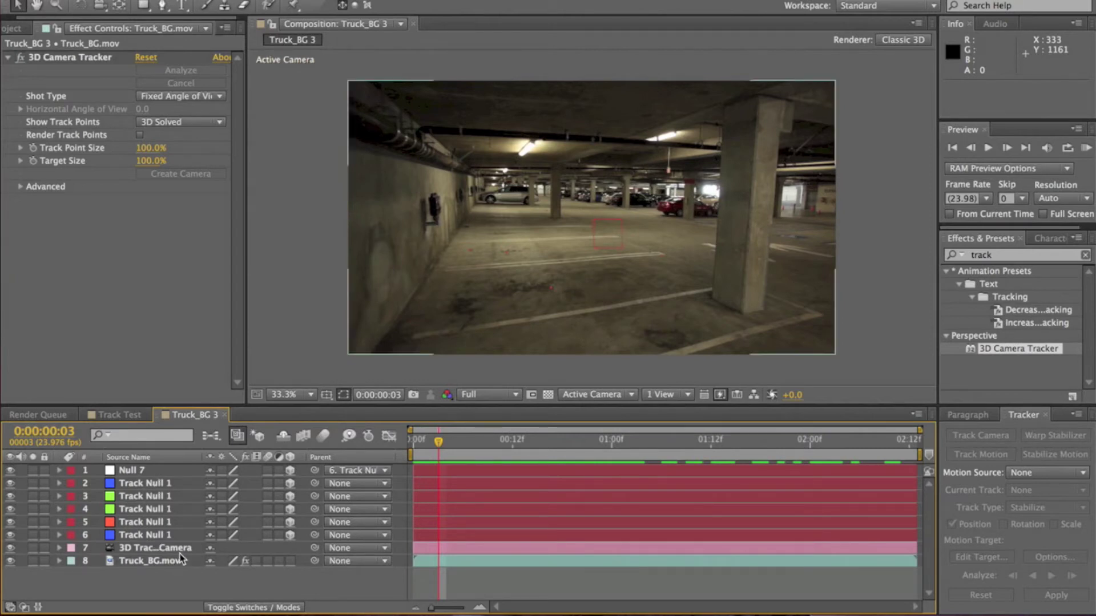
left_click(176, 471)
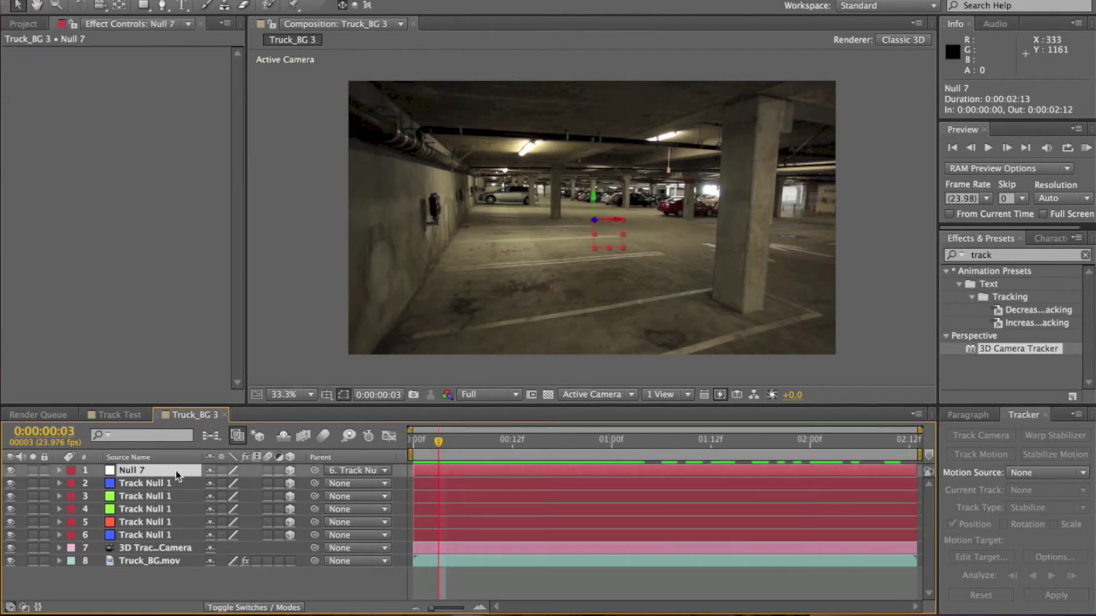
Step: Delete Null 7 and add a new null object, Null 8
key("Delete")
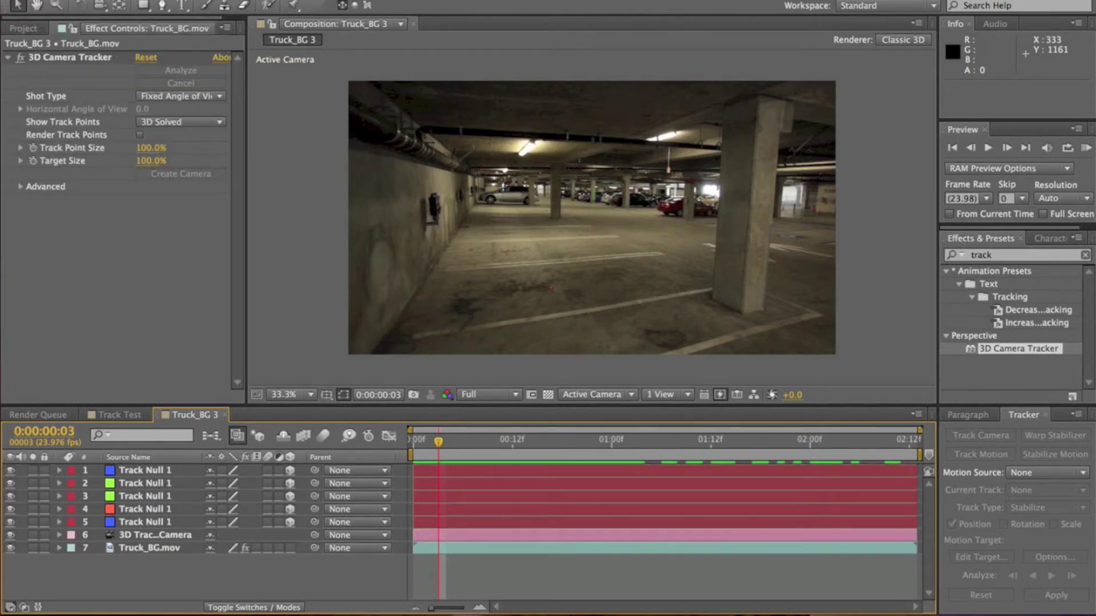
left_click(272, 1)
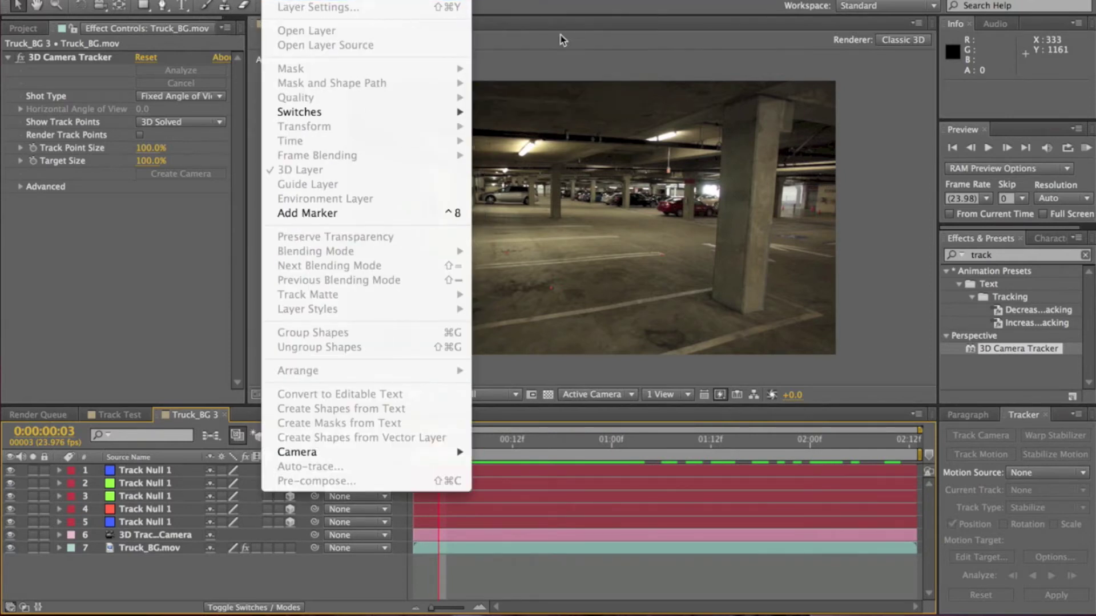
mouse_move(456, 1)
left_click(556, 57)
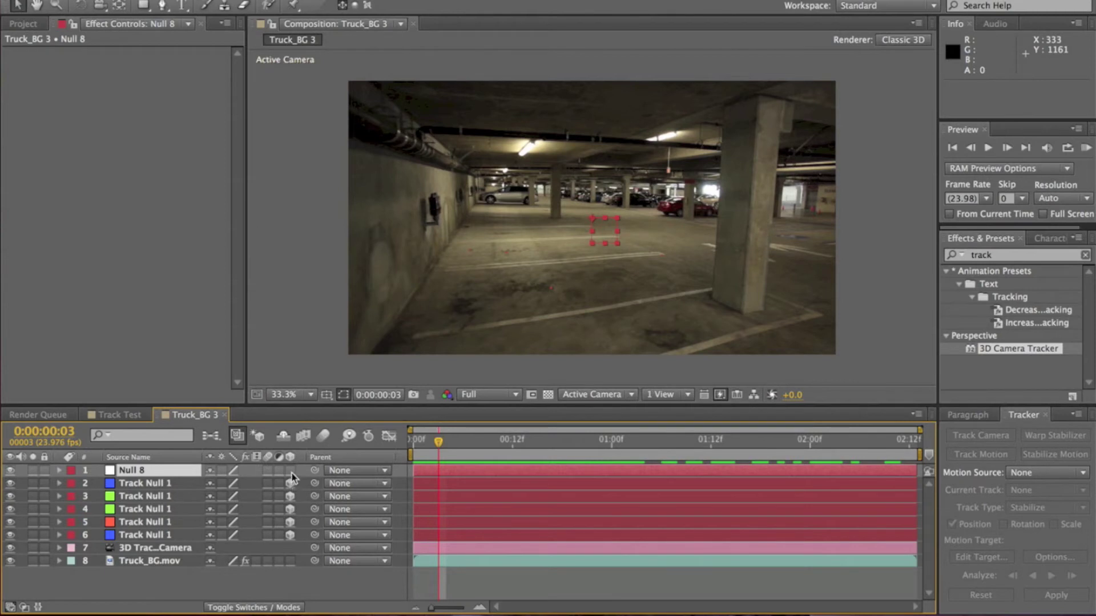
Step: Parent the five Track Null 1 layers and the 3D Tracker Camera to Null 8
left_click(163, 485)
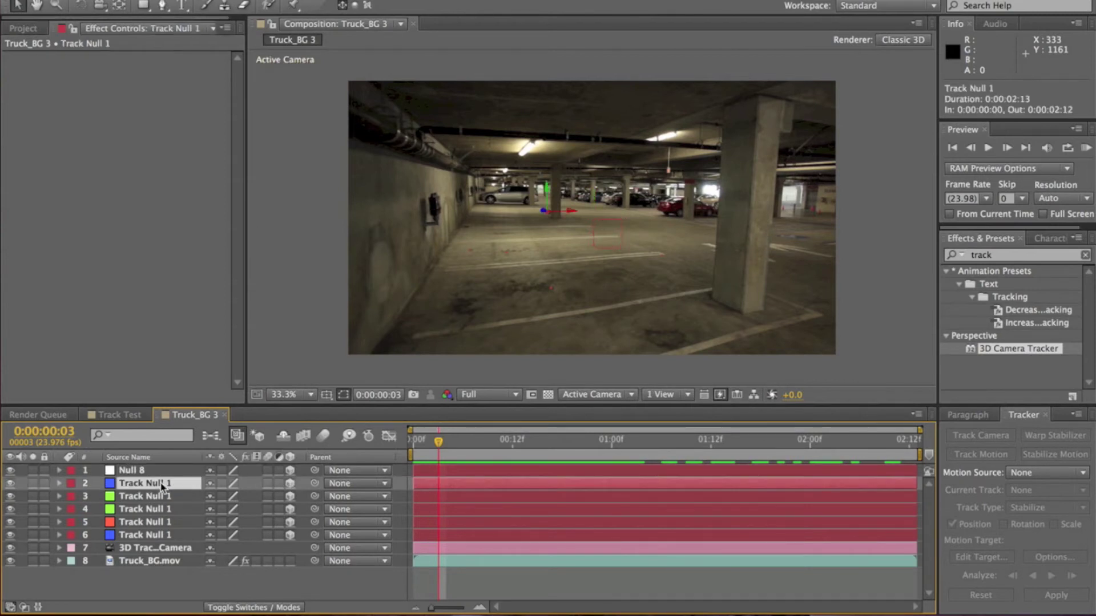
left_click(167, 548, "shift")
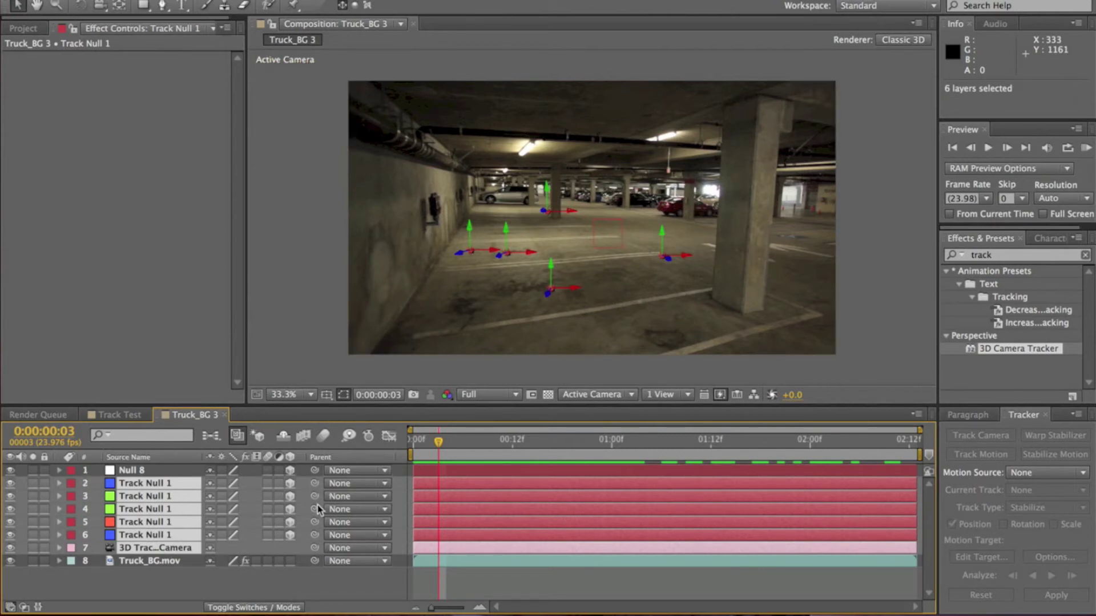
left_click_drag(314, 510, 121, 470)
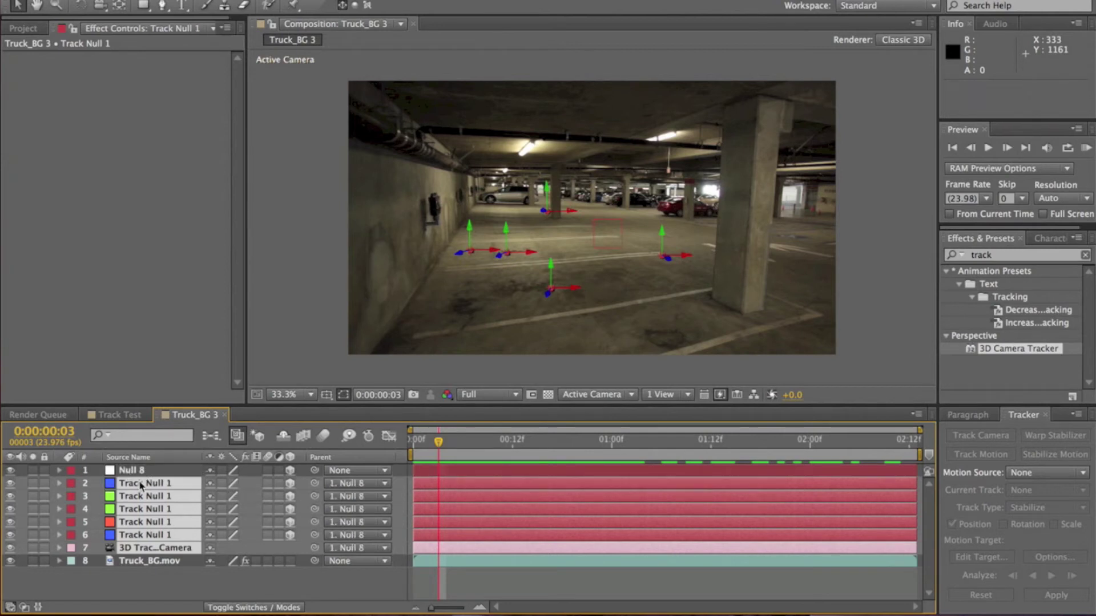
left_click(245, 594)
left_click(140, 457)
left_click(136, 470)
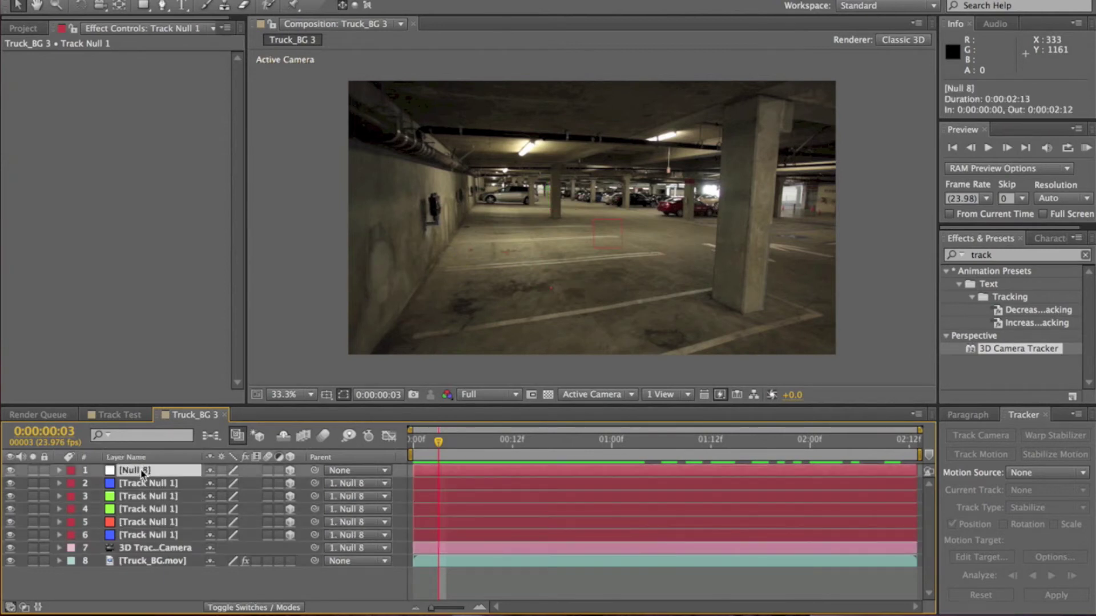
left_click(139, 457)
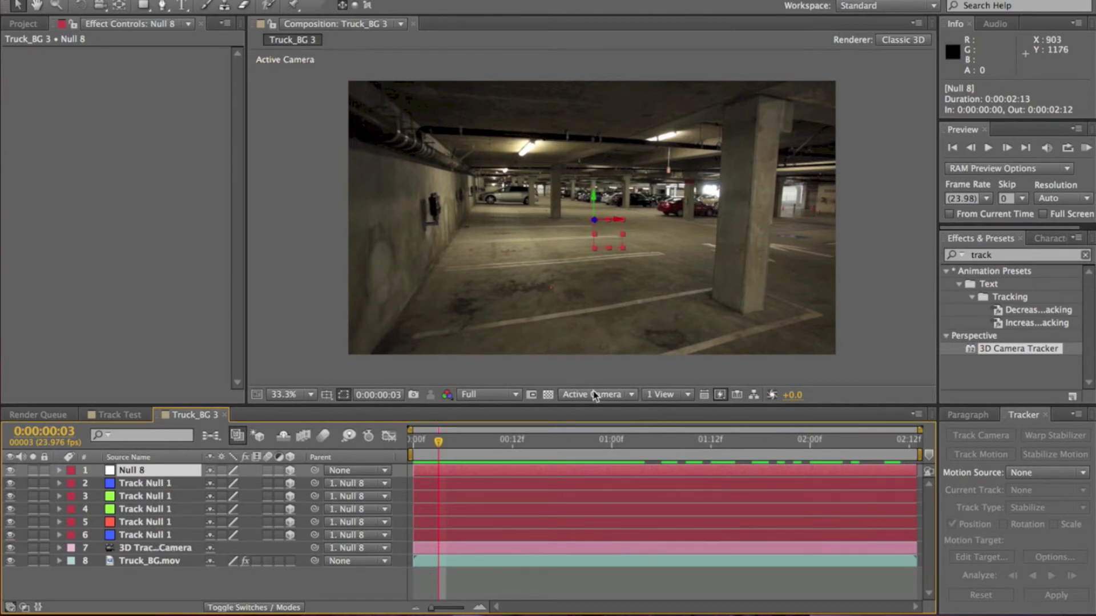
Step: Switch the 3D View to Top, zoom the viewer to 33.3%, and select Null 8
left_click(609, 398)
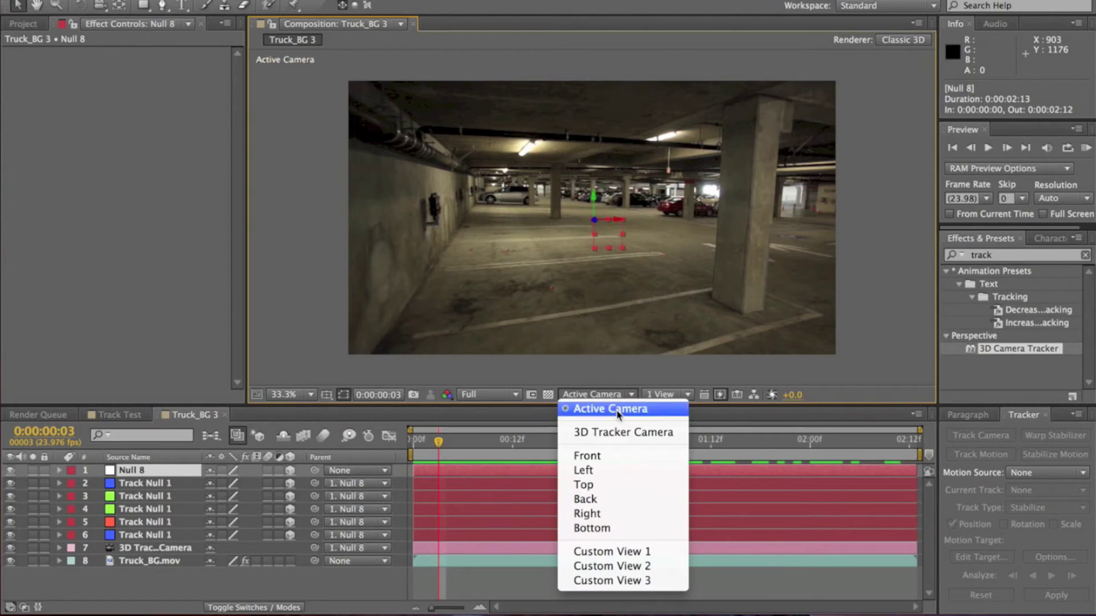
left_click(639, 485)
scroll(548, 261, "down", 6)
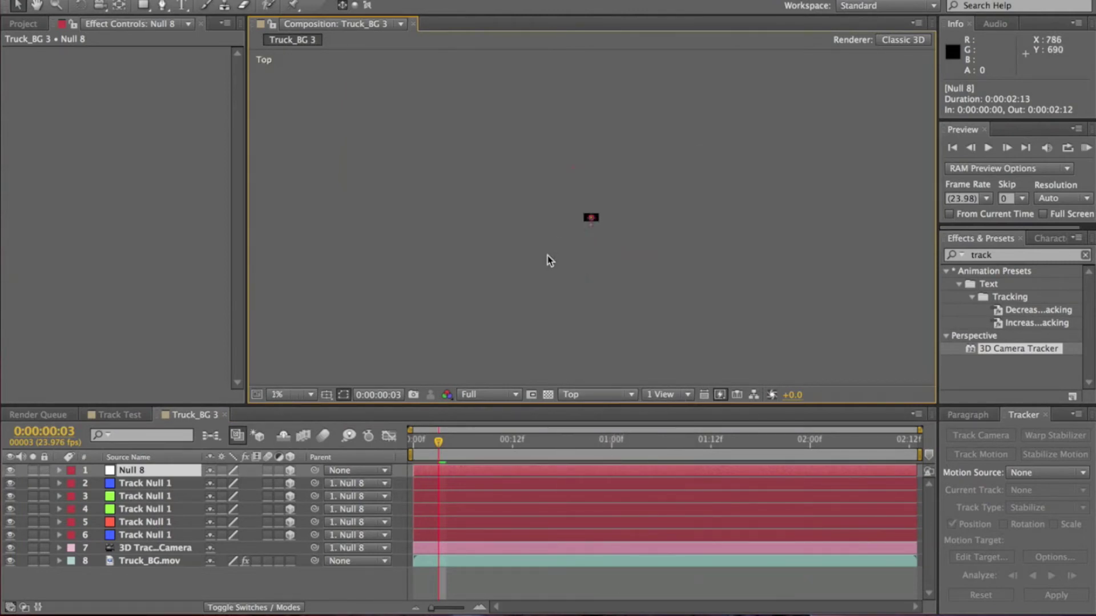
scroll(588, 249, "down", 2)
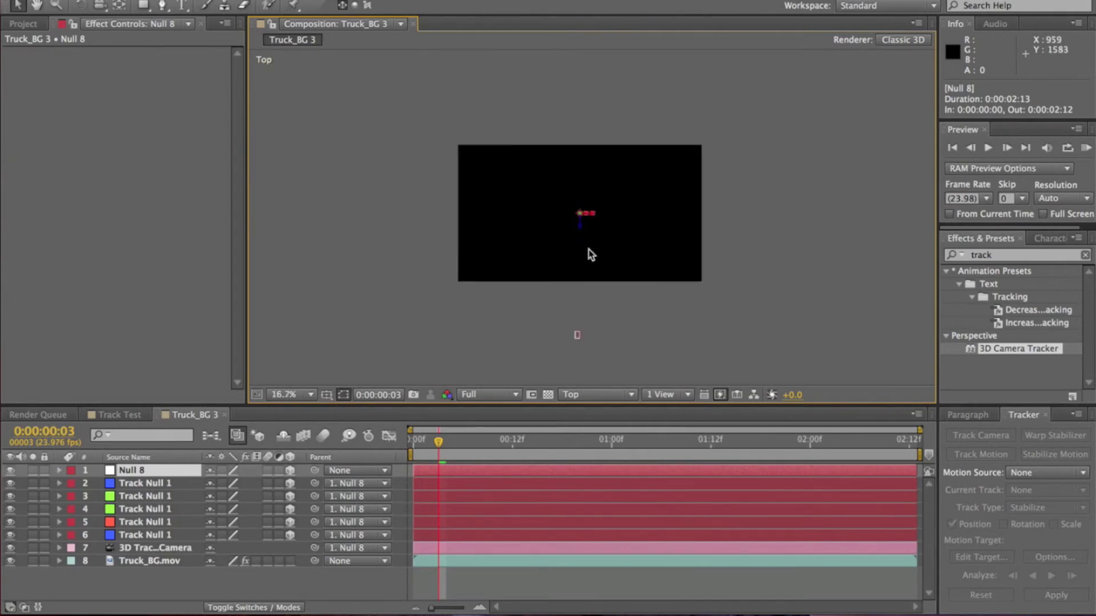
scroll(588, 249, "down", 2)
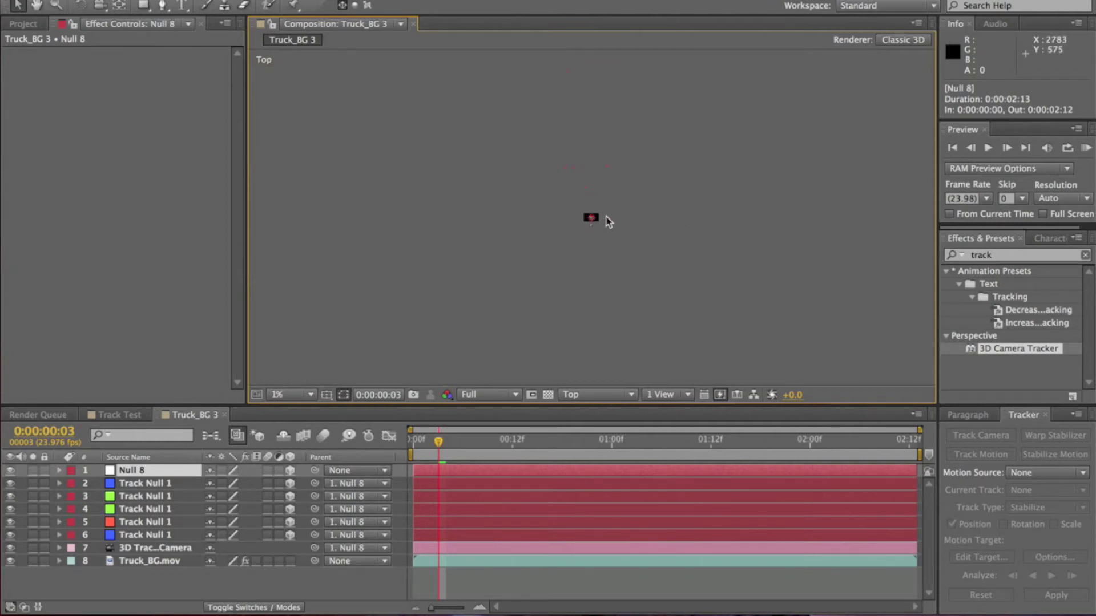
scroll(597, 217, "up", 5)
scroll(597, 217, "down", 3)
scroll(595, 229, "up", 6)
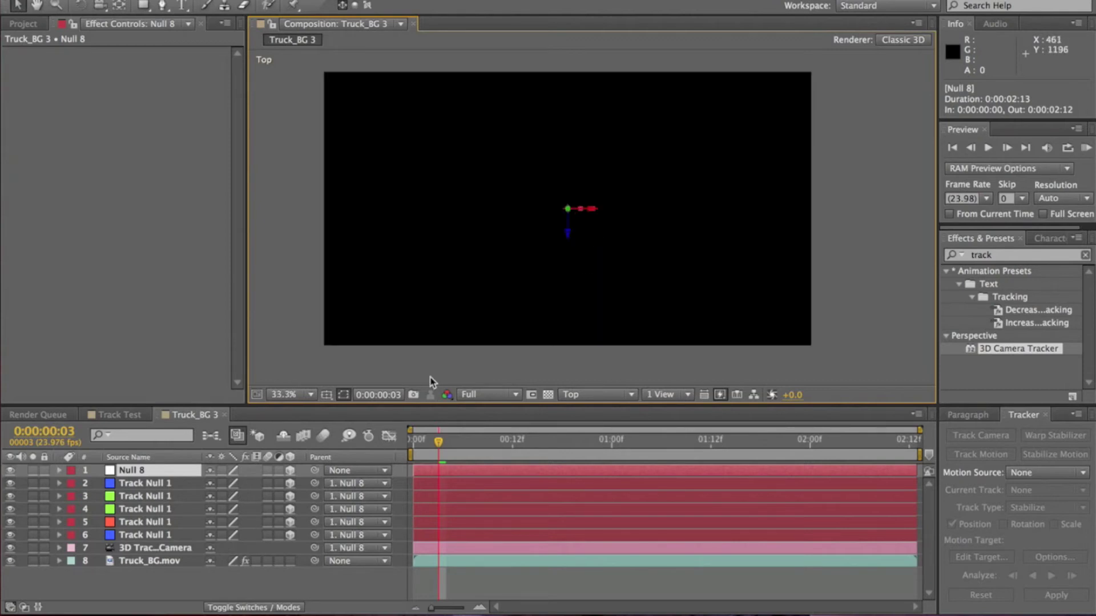
left_click(168, 461)
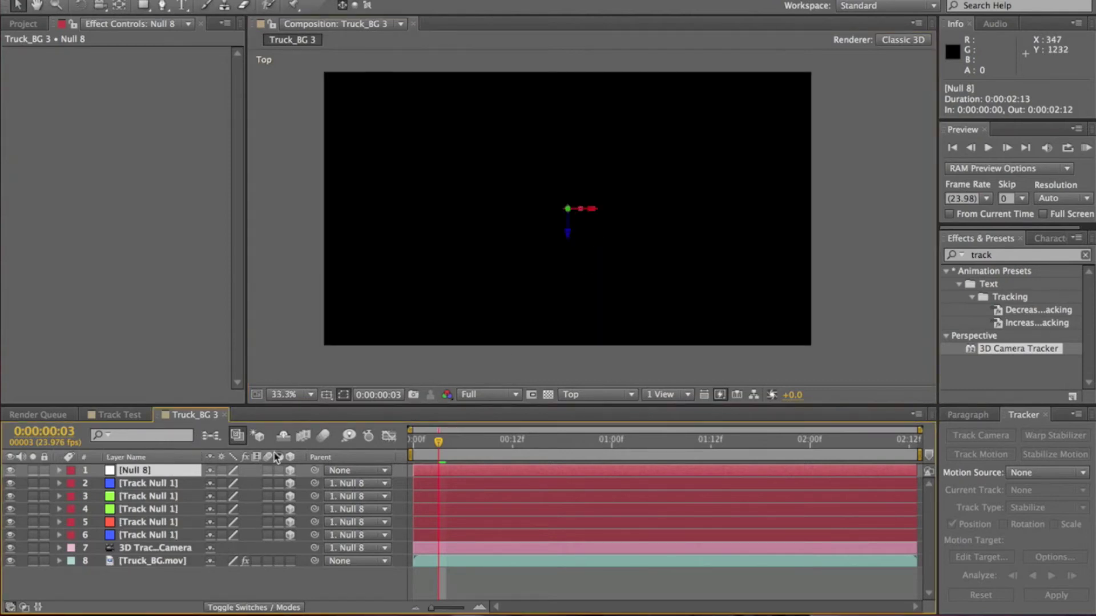
Step: Reveal Null 8's Scale and bring it down from 100% to 5%, shrinking the tracked nulls
key("comma")
key("comma")
key("comma")
key("comma")
left_click(170, 463)
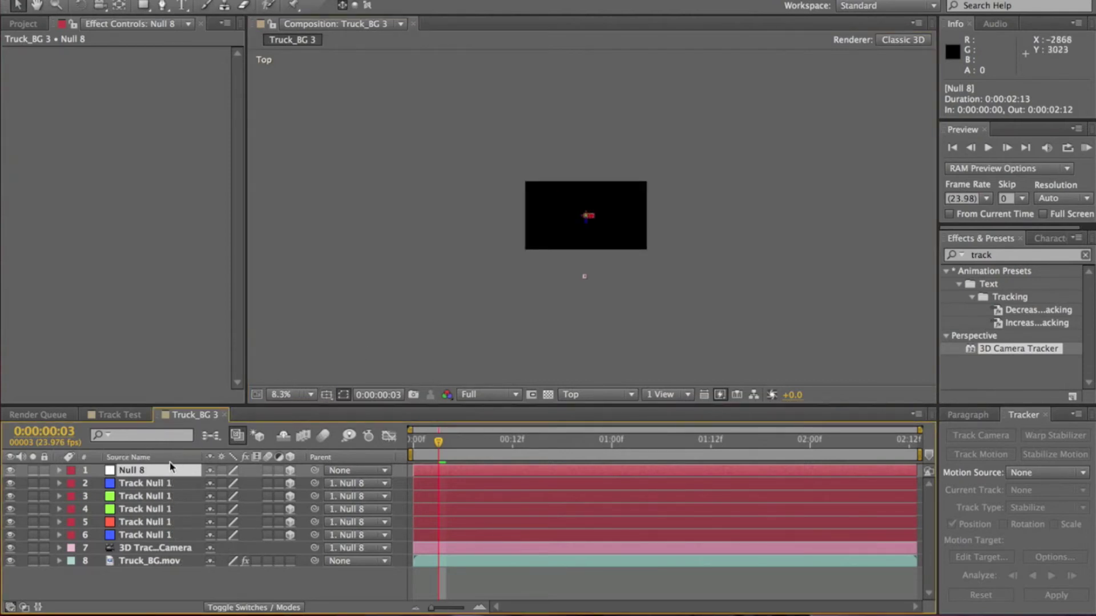
key("s")
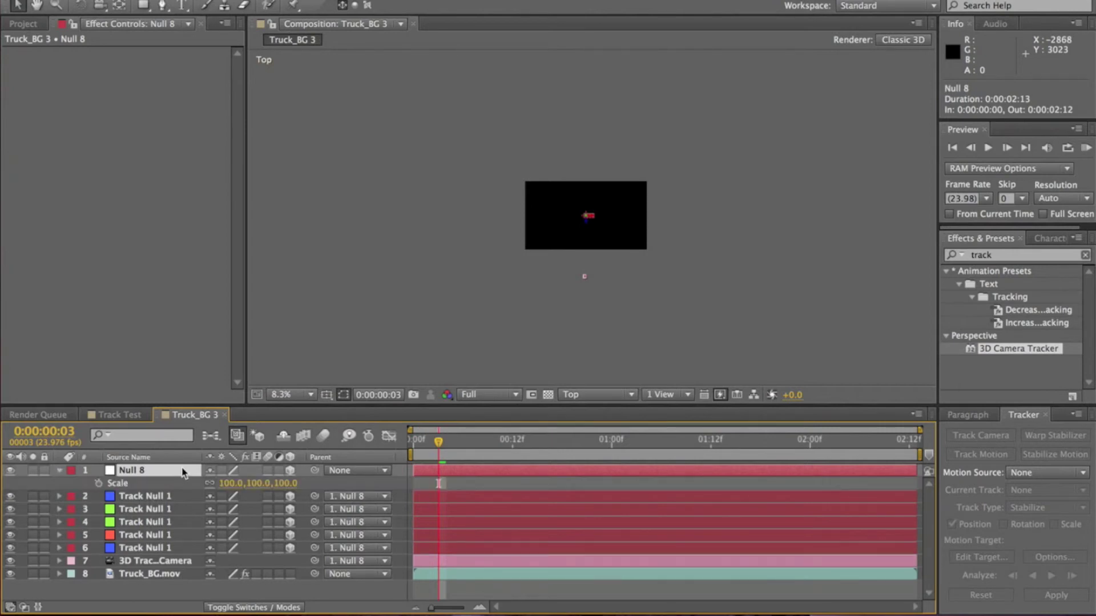
left_click_drag(279, 484, 274, 481)
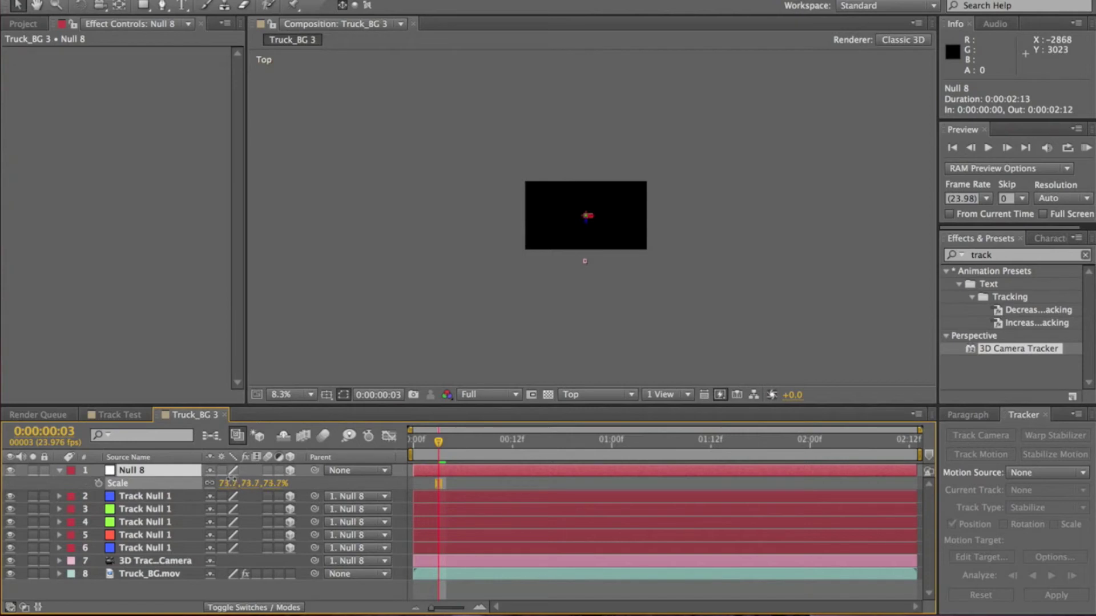
left_click_drag(232, 480, 217, 482)
left_click_drag(192, 477, 181, 478)
key("Return")
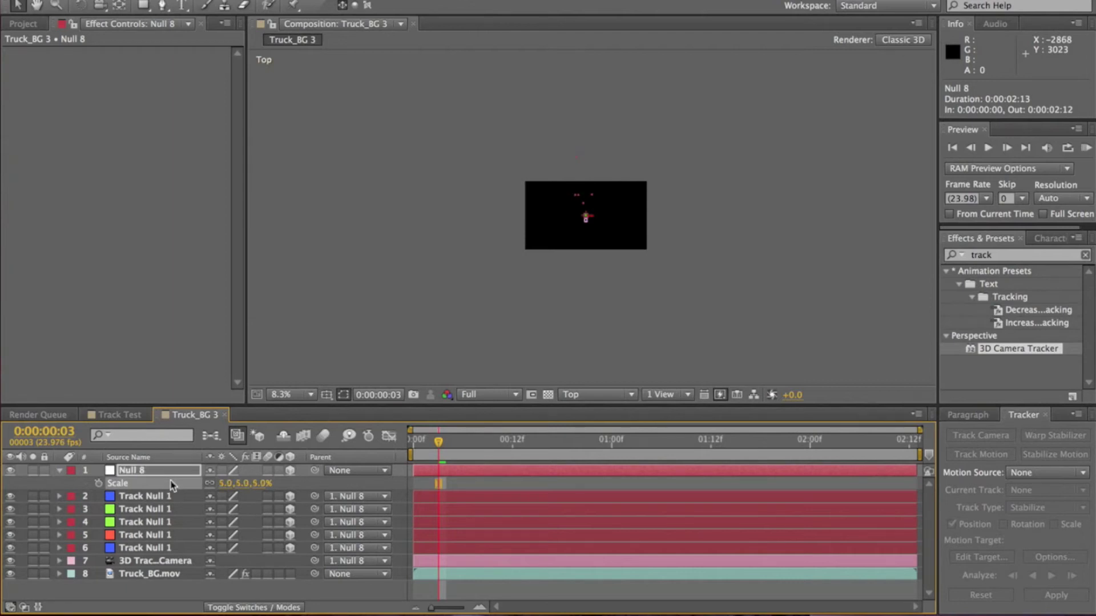
left_click(195, 595)
scroll(591, 217, "up", 5)
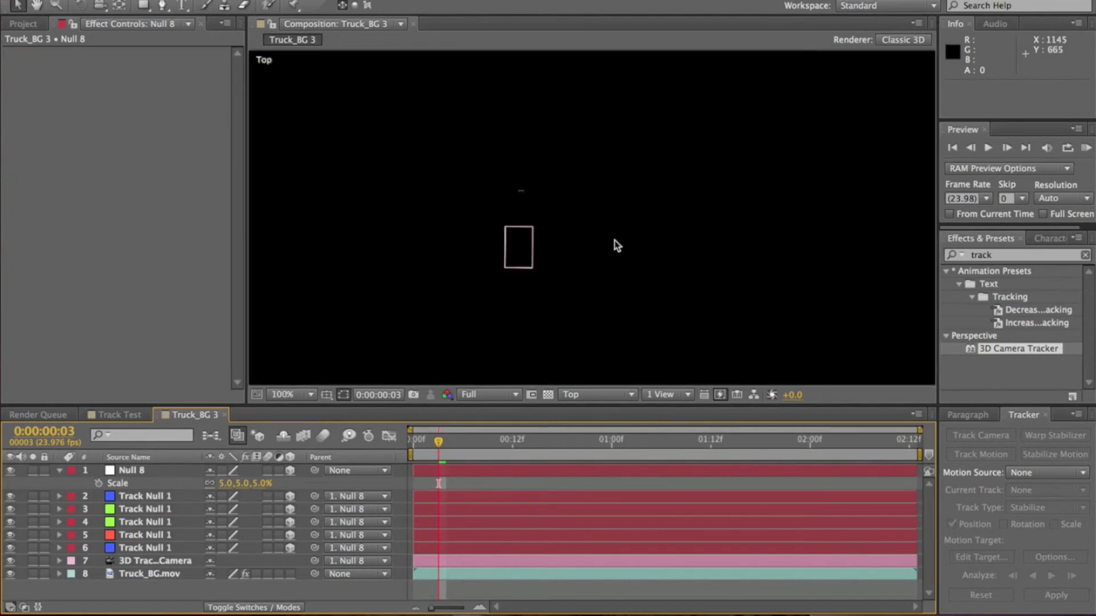
scroll(588, 249, "down", 4)
scroll(588, 249, "up", 4)
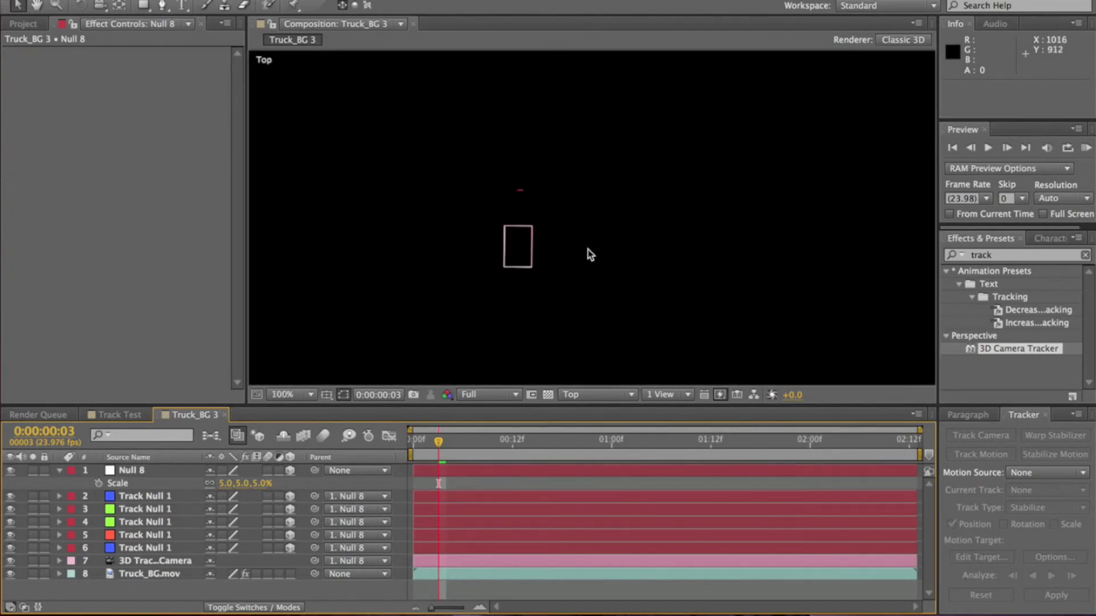
Step: Return to Active Camera, scrub to frame 7, hide Null 8's Scale, then switch to Front view
left_click(608, 395)
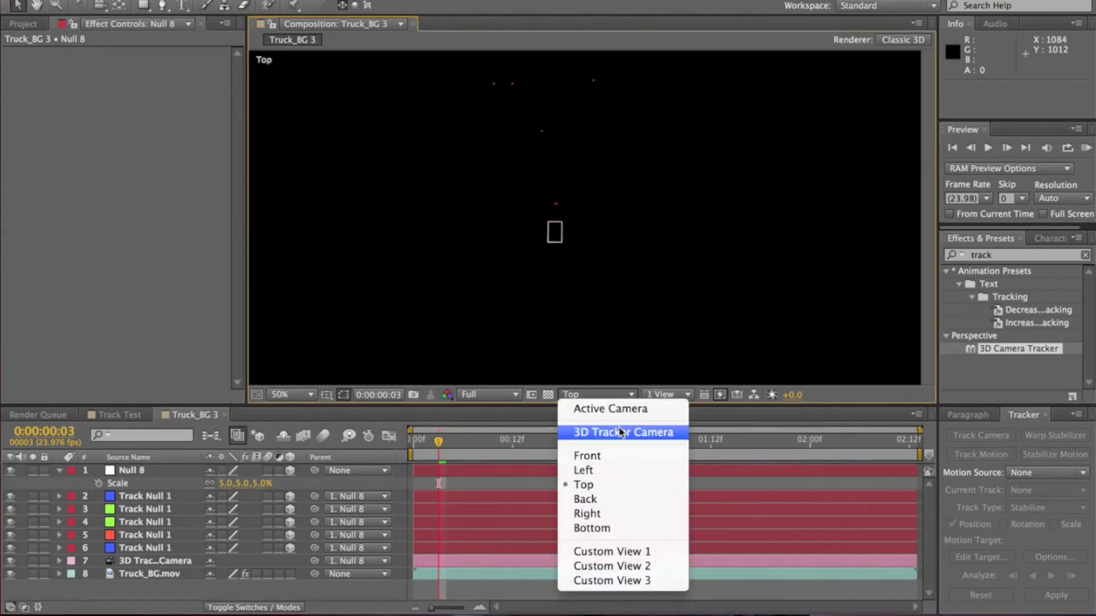
left_click(619, 411)
scroll(592, 314, "down", 3)
scroll(588, 339, "up", 1)
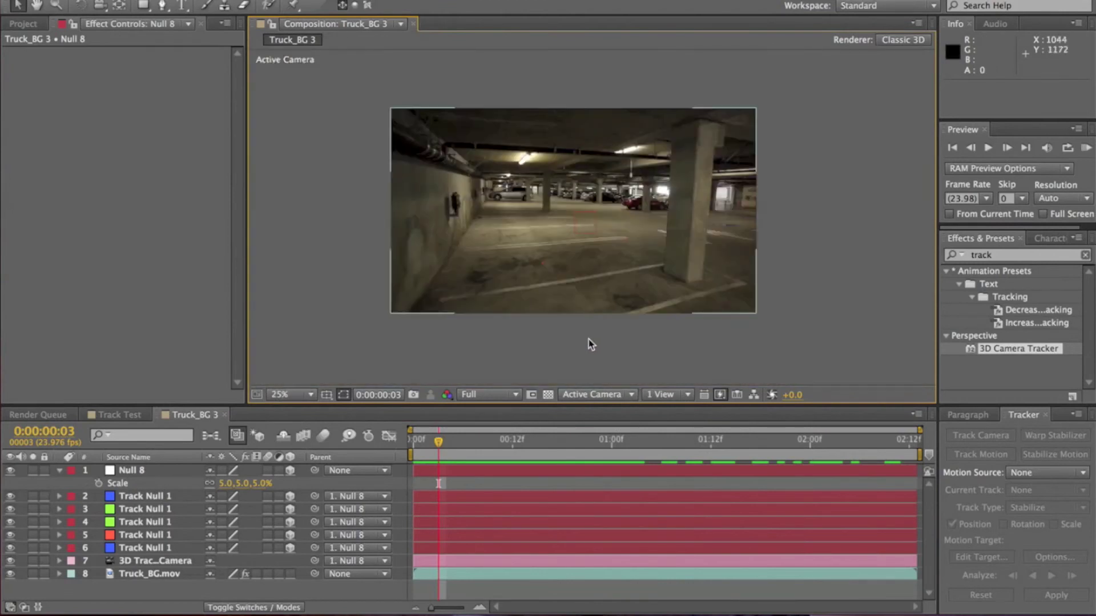
key("space")
left_click_drag(556, 448, 471, 457)
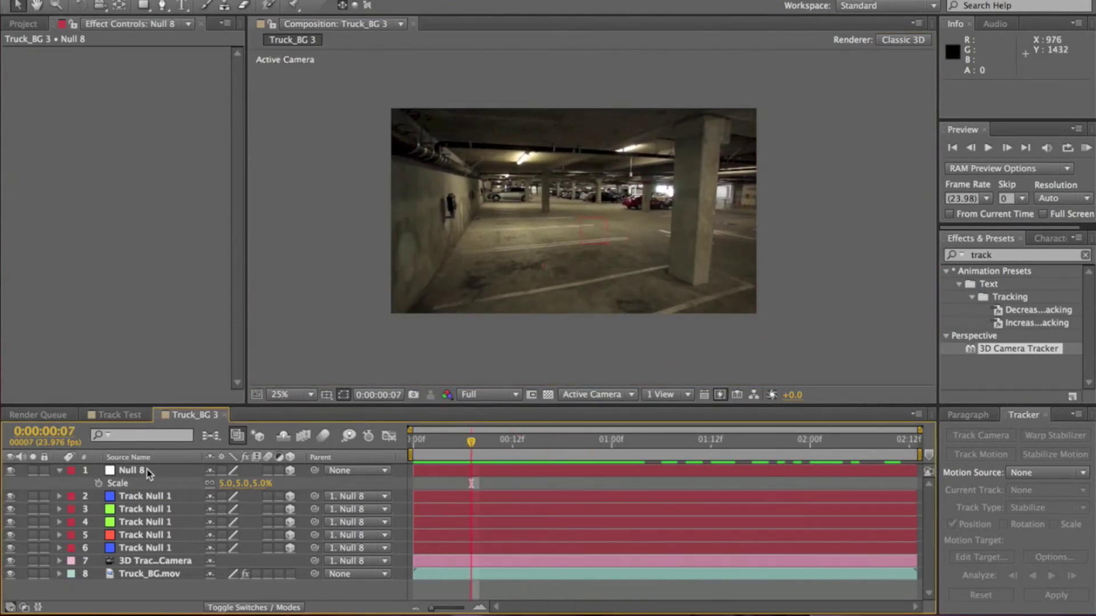
left_click(59, 472)
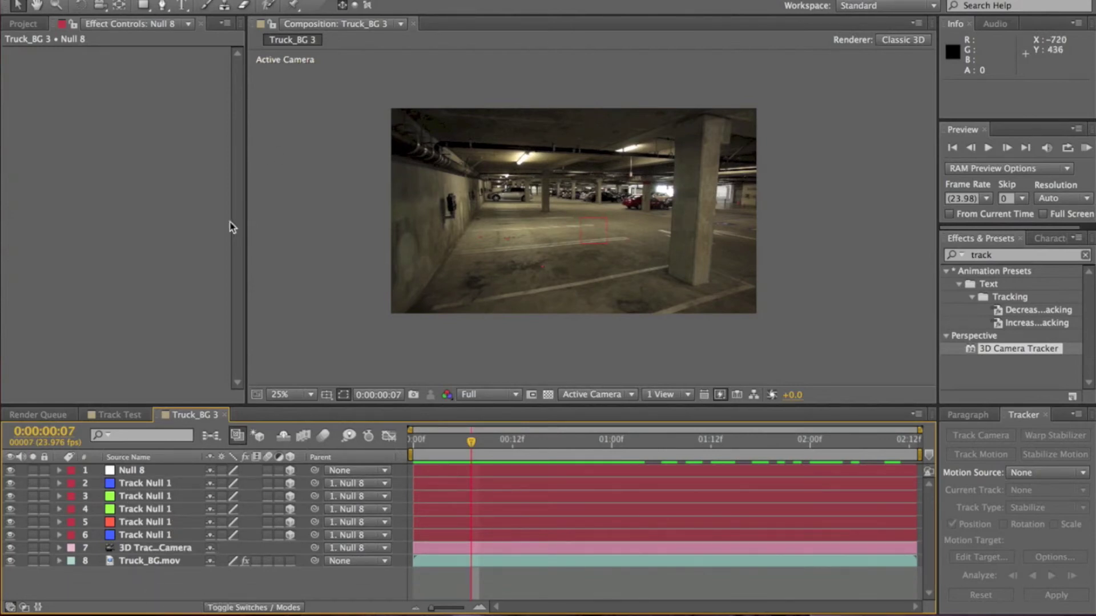
left_click(609, 399)
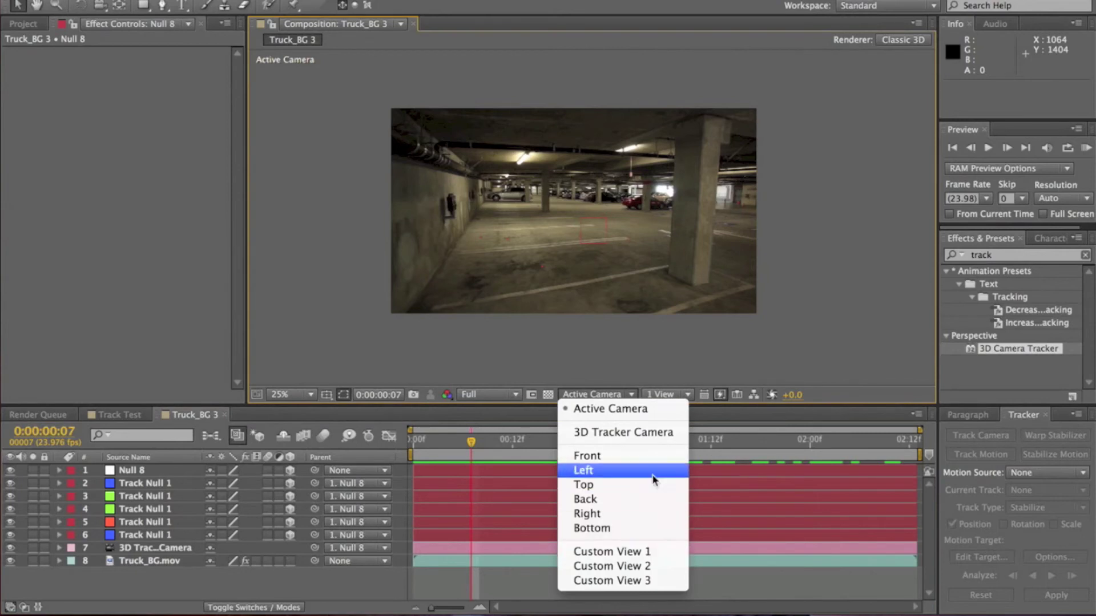
left_click(632, 461)
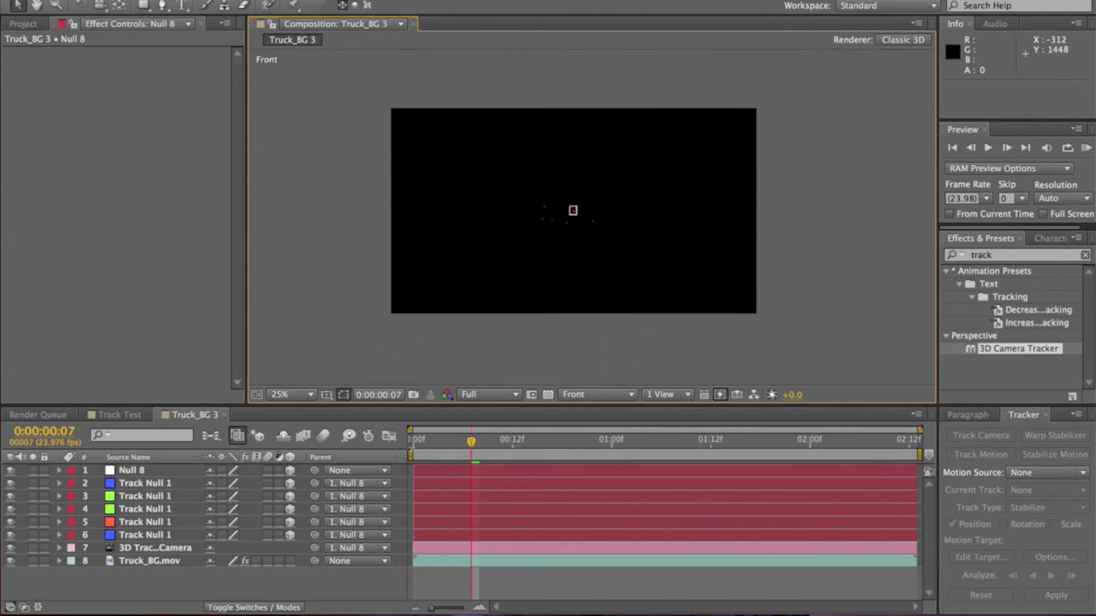
Step: Show the title/action safe guides and the rulers around the composition
left_click(326, 394)
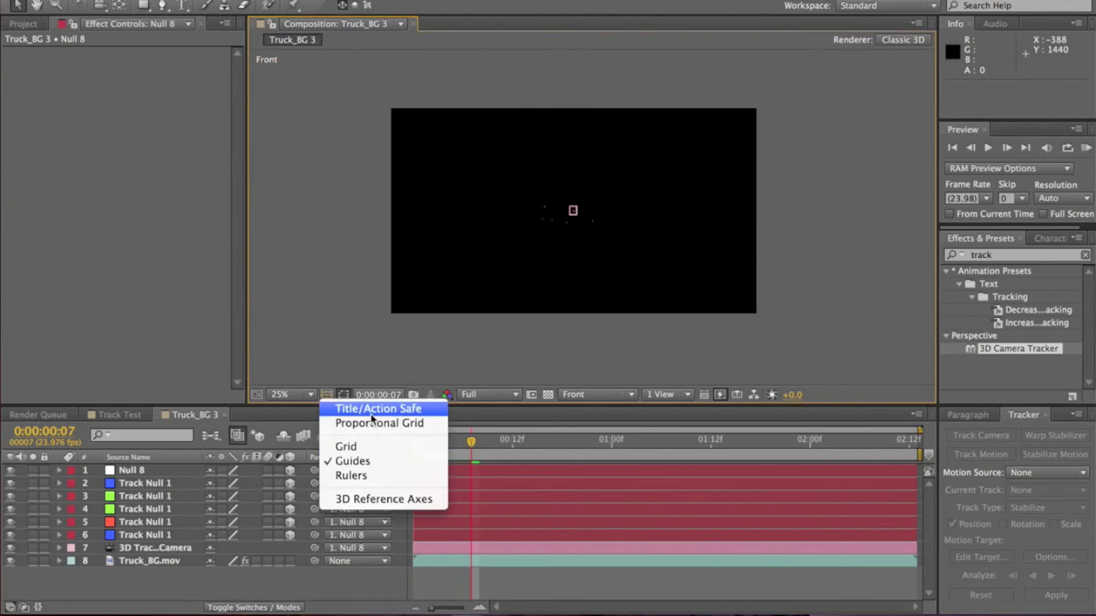
left_click(371, 409)
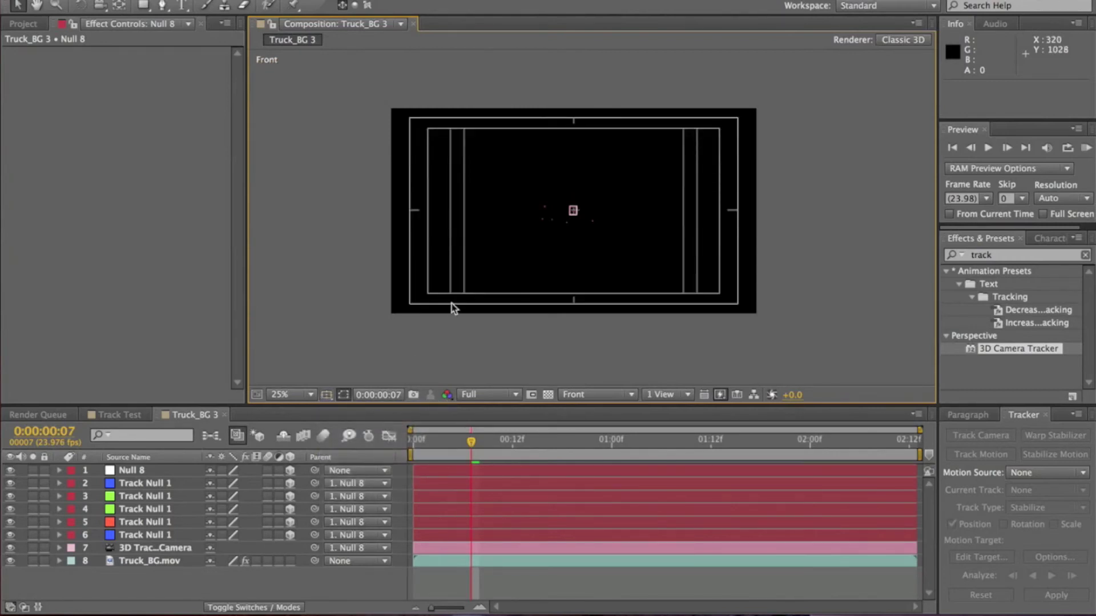
key("super+r")
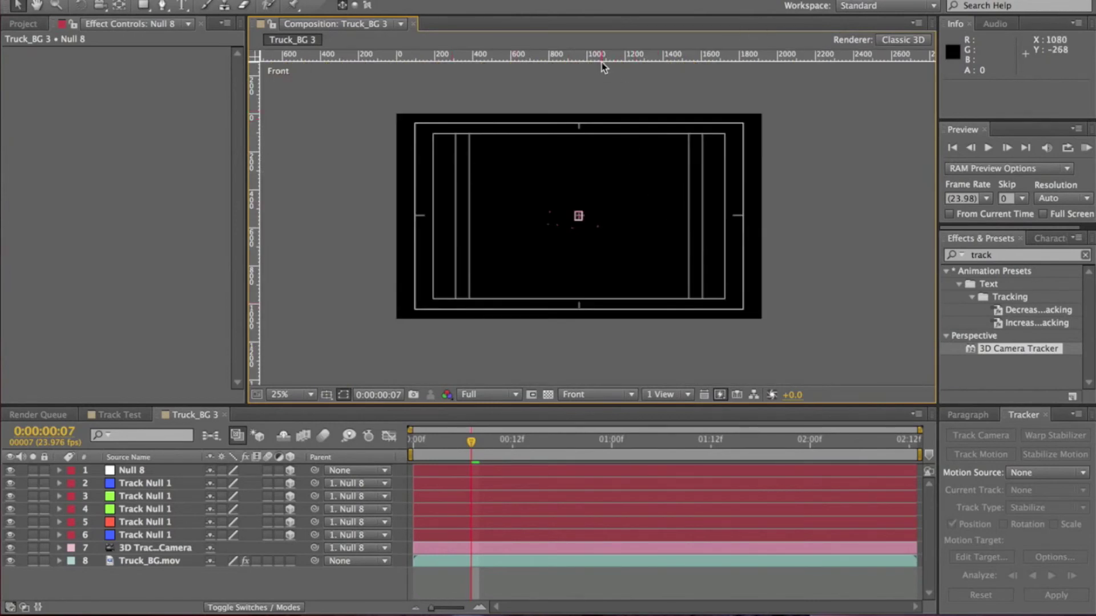
Step: Place a horizontal guide at 539.8 px in the Front view and zoom out to 50%
left_click_drag(614, 58, 579, 216)
scroll(531, 196, "up", 8)
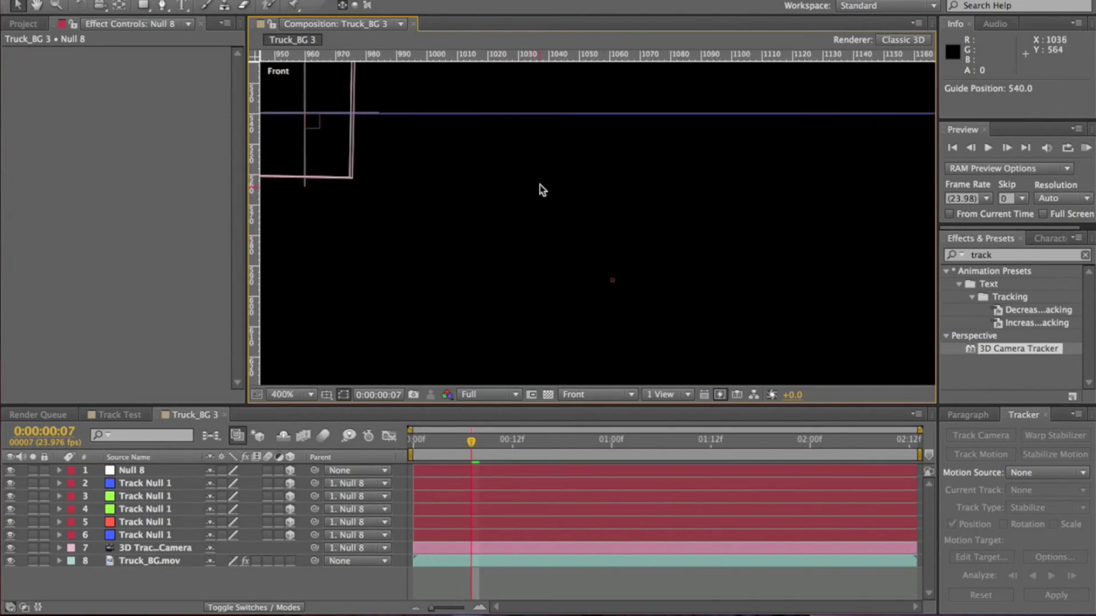
left_click_drag(442, 115, 442, 115)
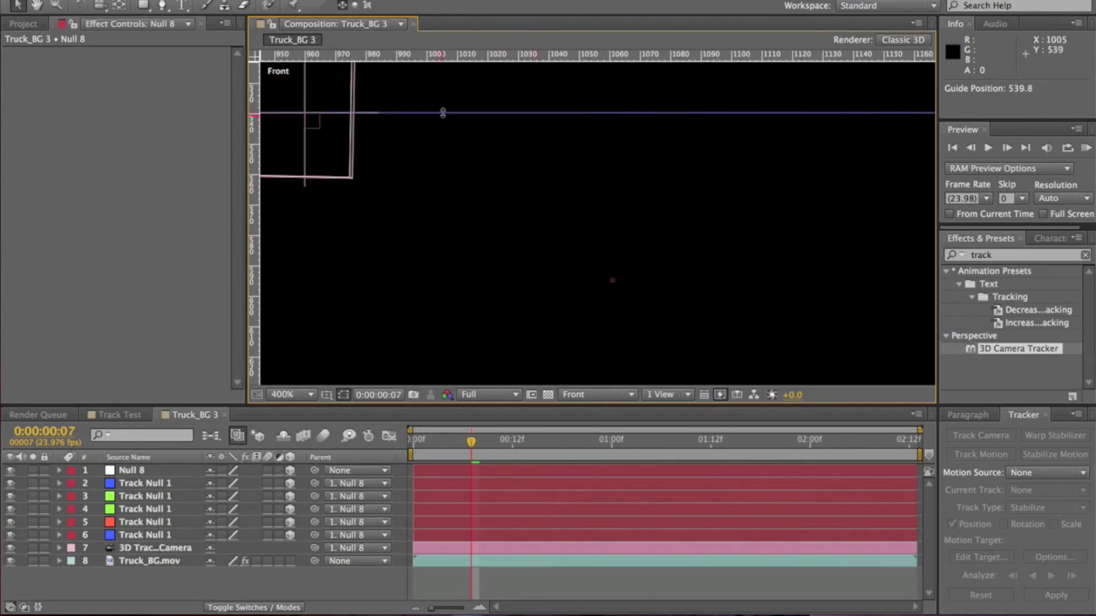
scroll(727, 306, "down", 2)
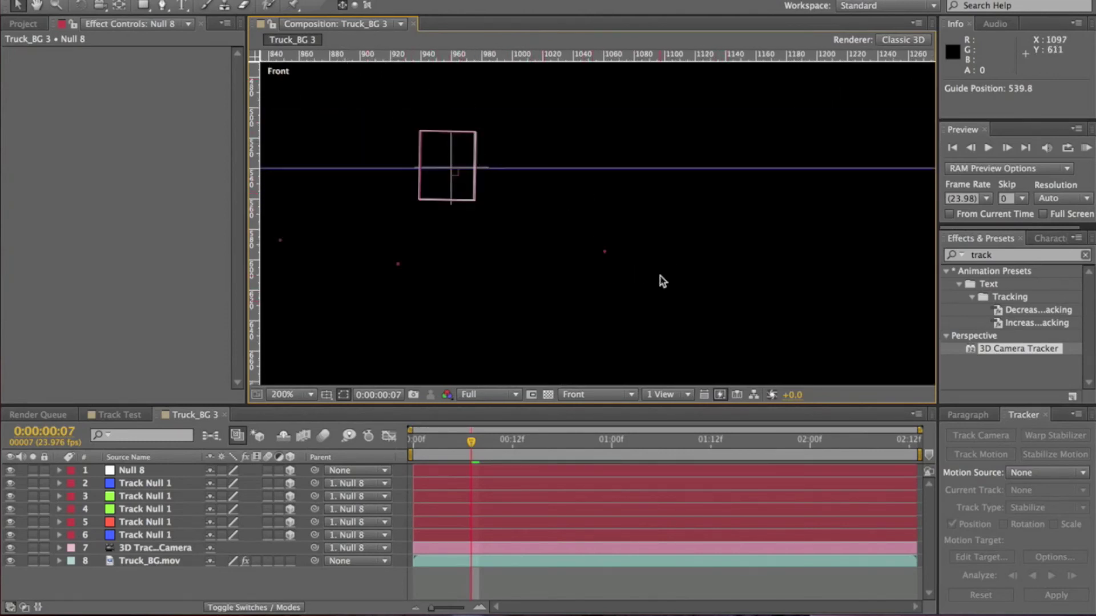
key("comma")
key("comma")
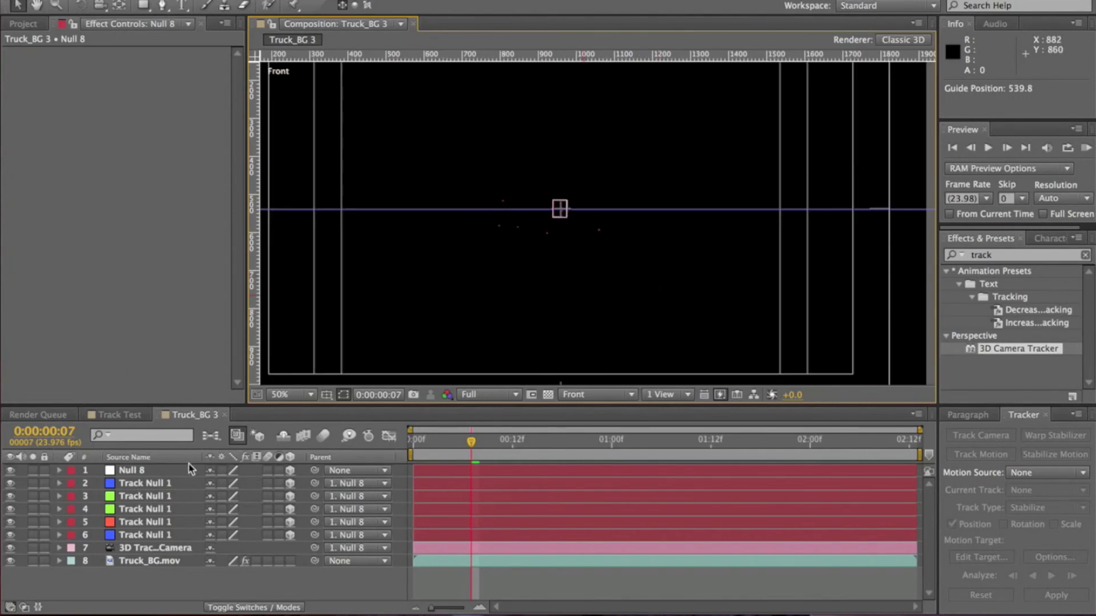
left_click(176, 469)
Step: Tilt Null 8 to -6.3° X Rotation and raise it above the guide along Y
key("r")
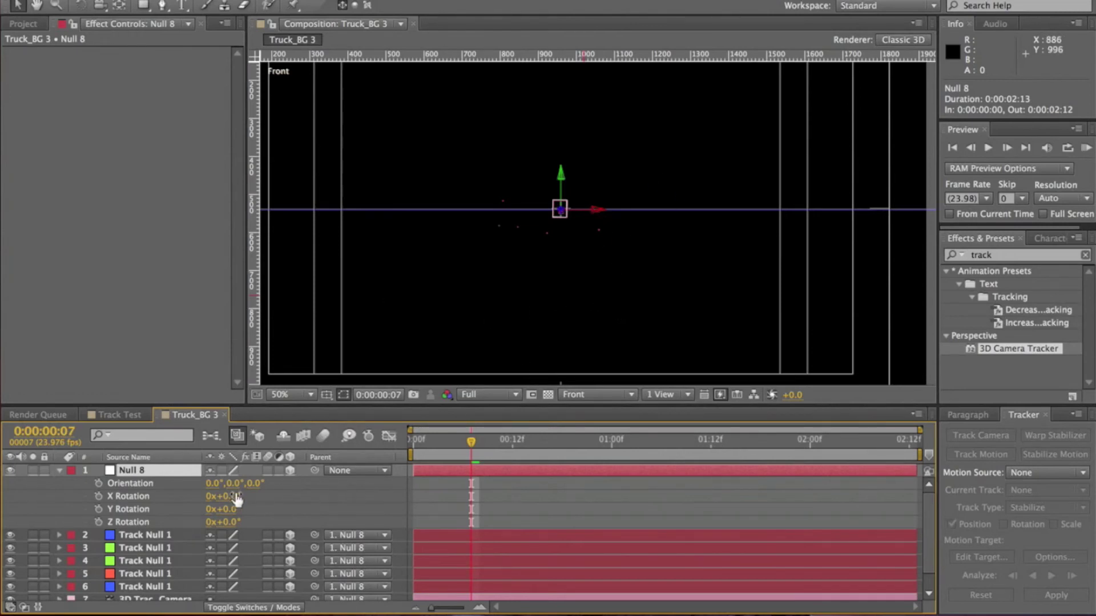
left_click_drag(236, 497, 208, 517)
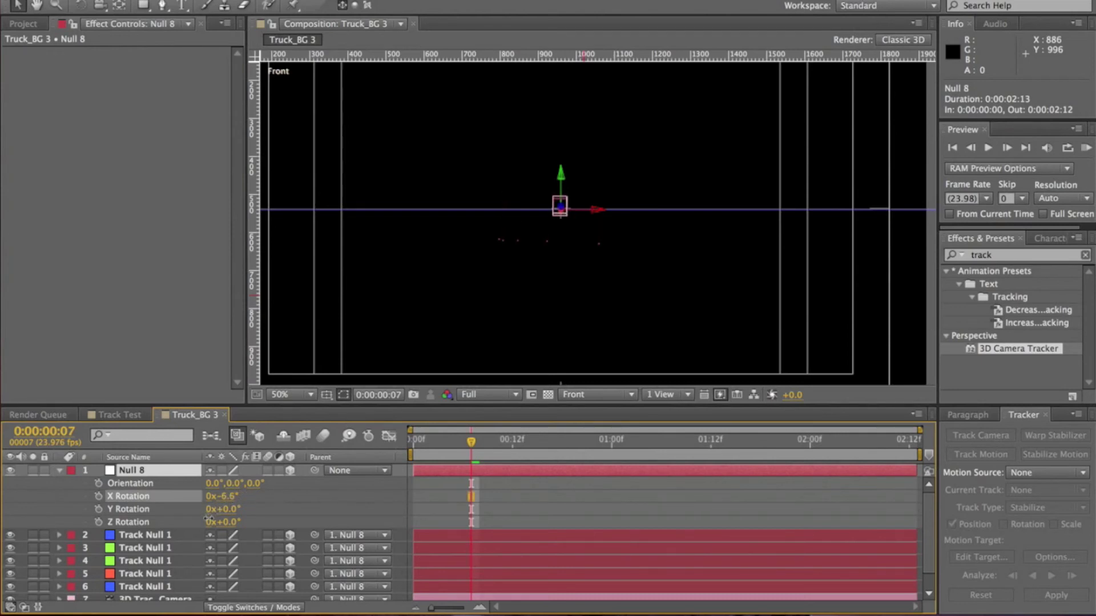
left_click_drag(210, 519, 212, 521)
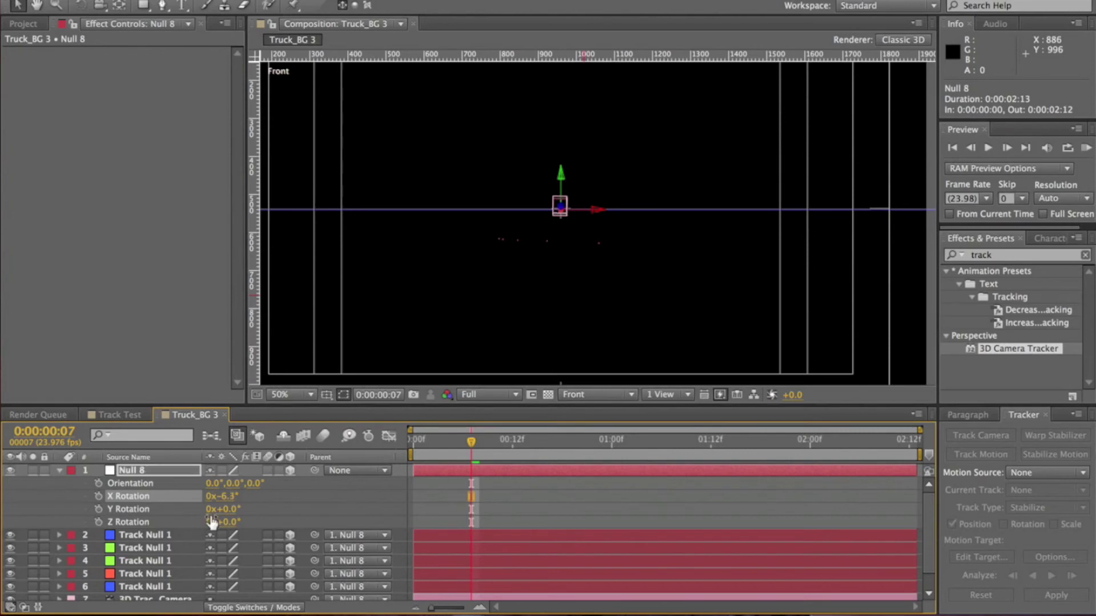
left_click(562, 175)
left_click_drag(564, 176, 566, 150)
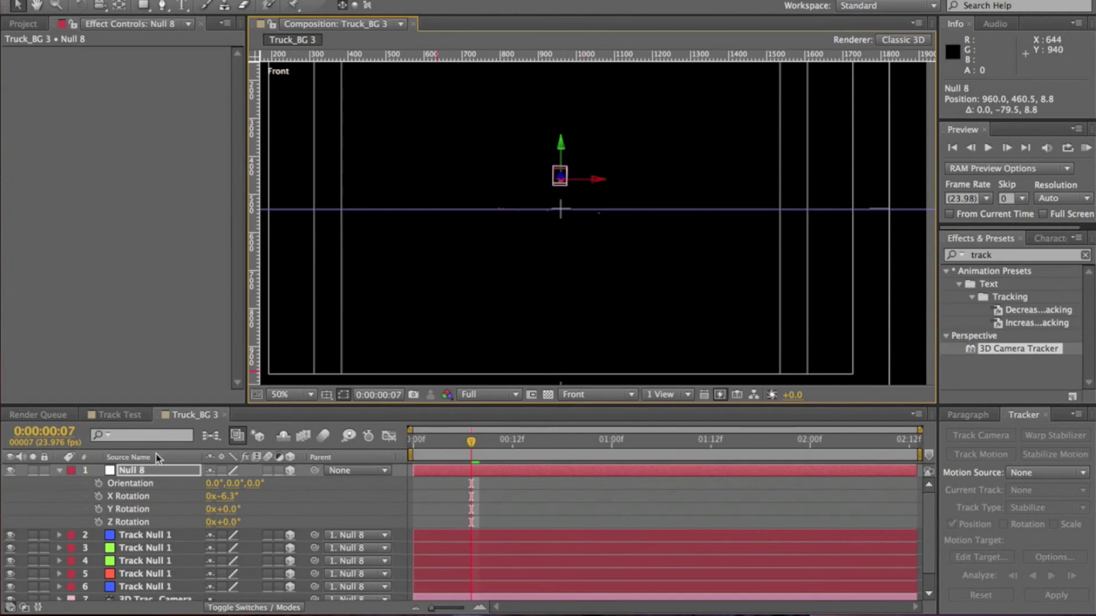
Step: Rotate Null 8 to about -4.2° on Z, checking its alignment zoomed in
left_click_drag(227, 522, 200, 515)
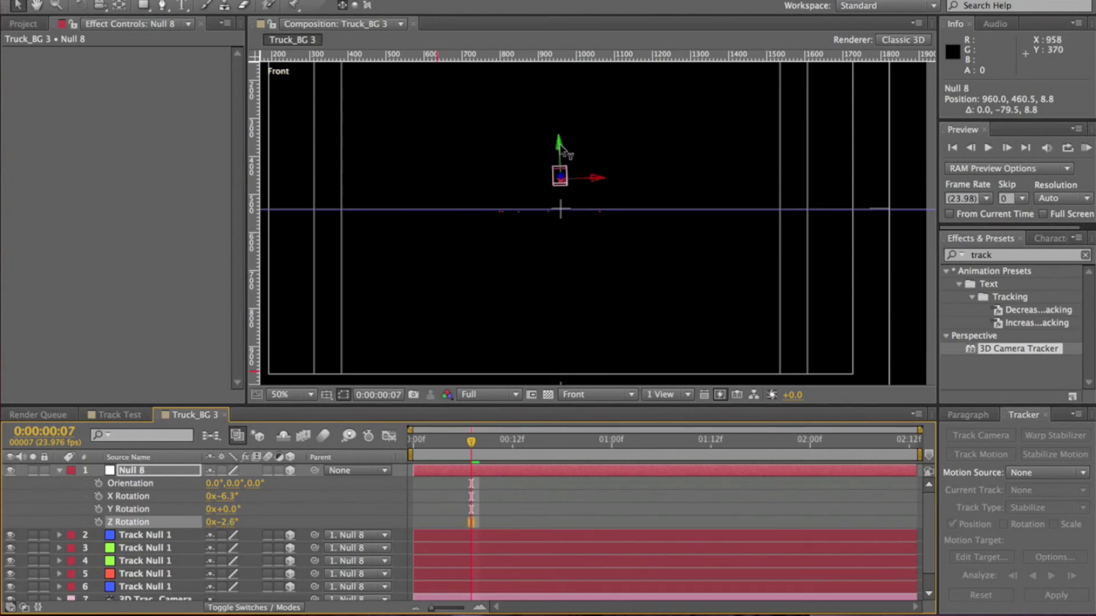
left_click_drag(563, 150, 562, 148)
key("period")
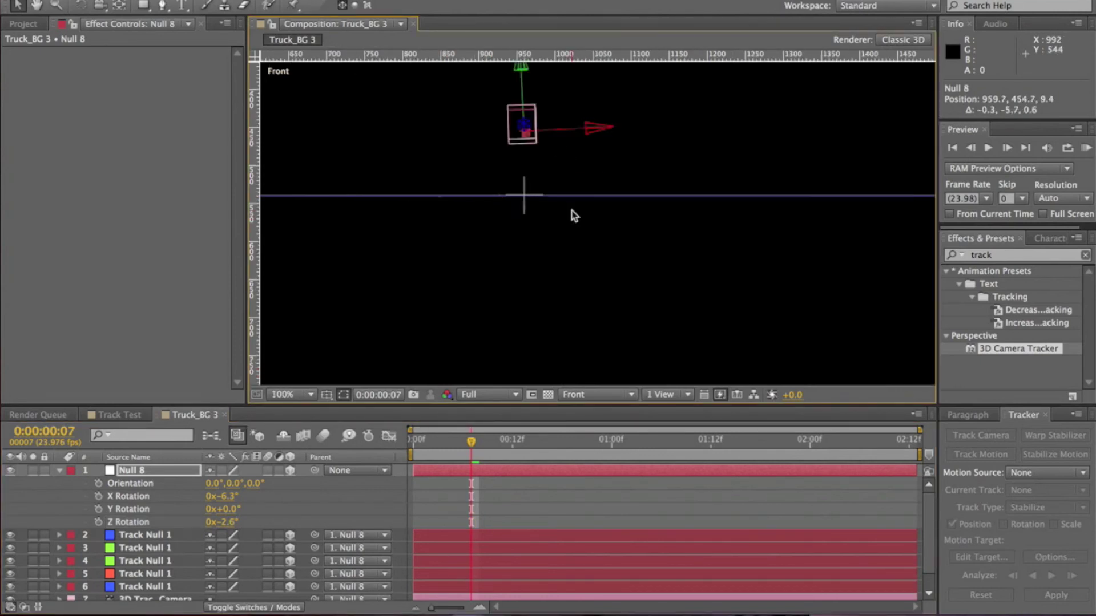
key("period")
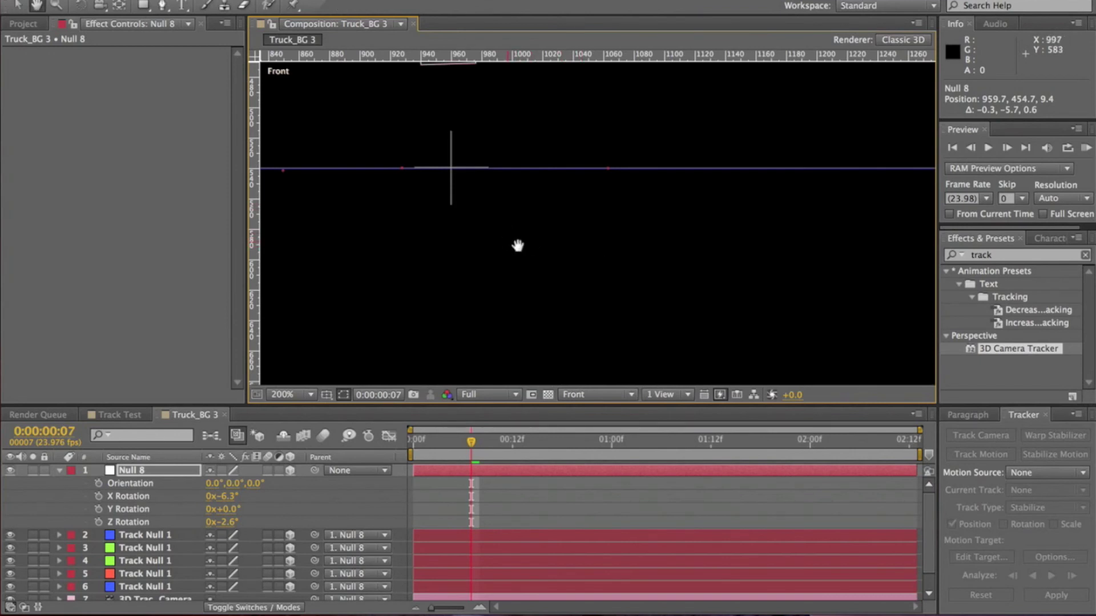
left_click_drag(517, 242, 639, 321)
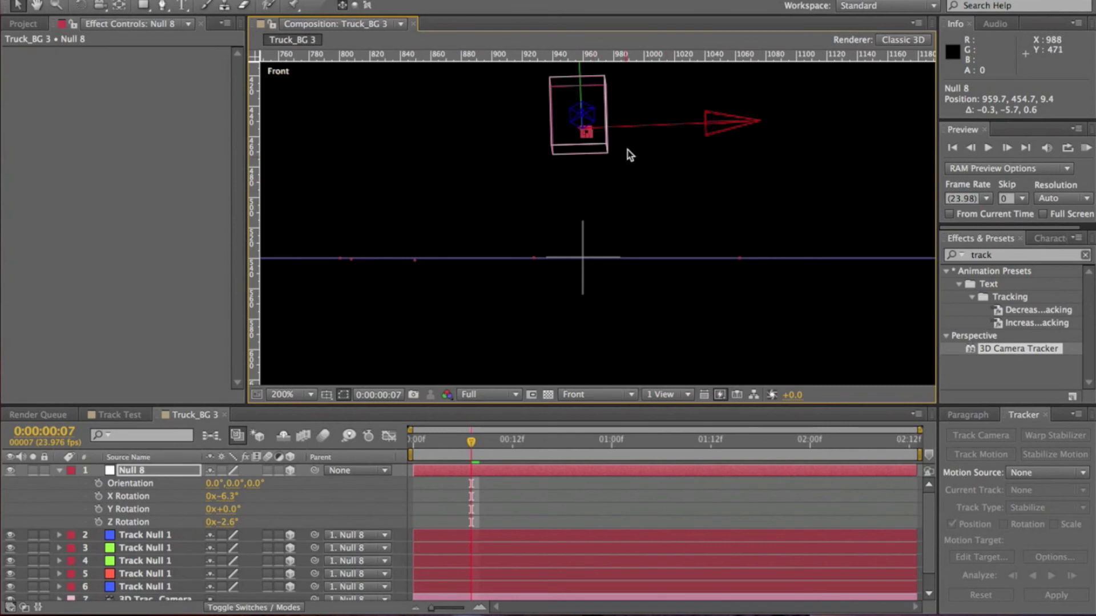
key("comma")
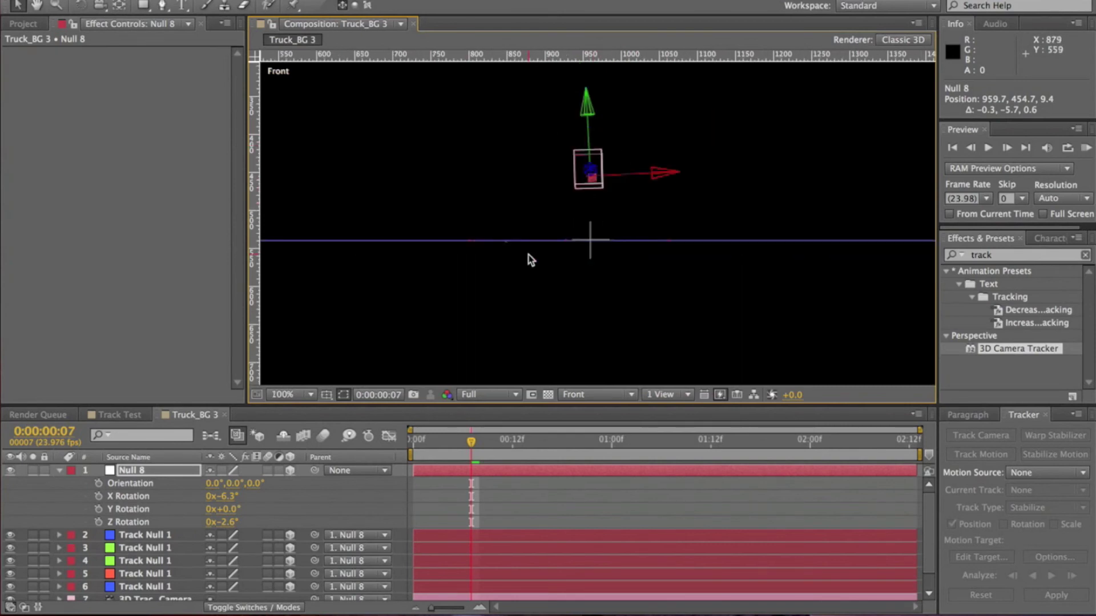
key("period")
key("comma")
left_click_drag(234, 523, 240, 523)
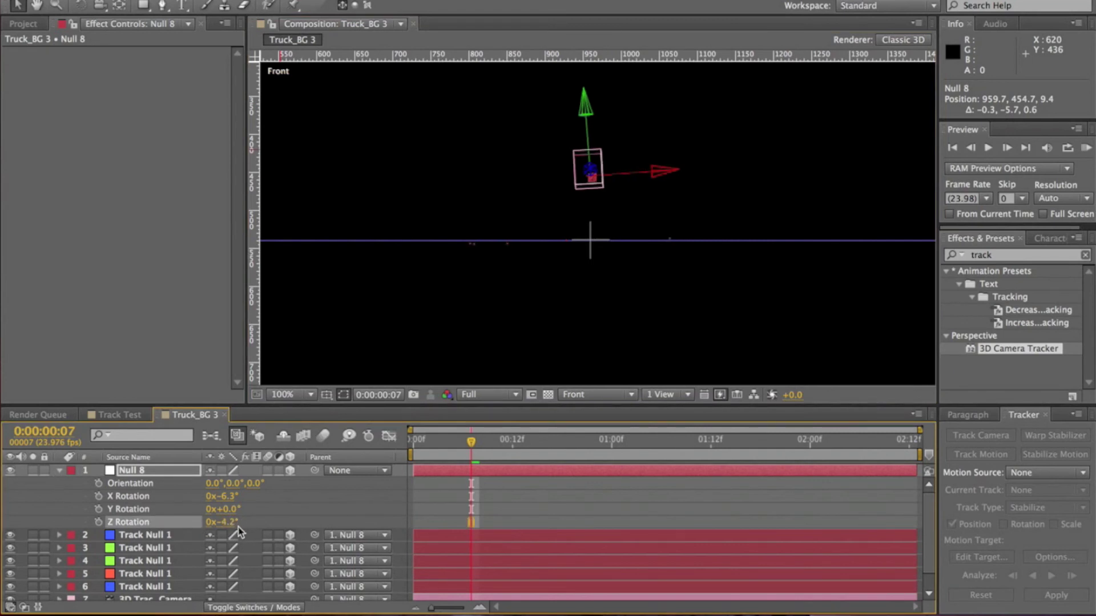
Step: Undo the last Z change, then re-scrub Z Rotation to about -2.6° and X to -6.2°
key("ctrl+z")
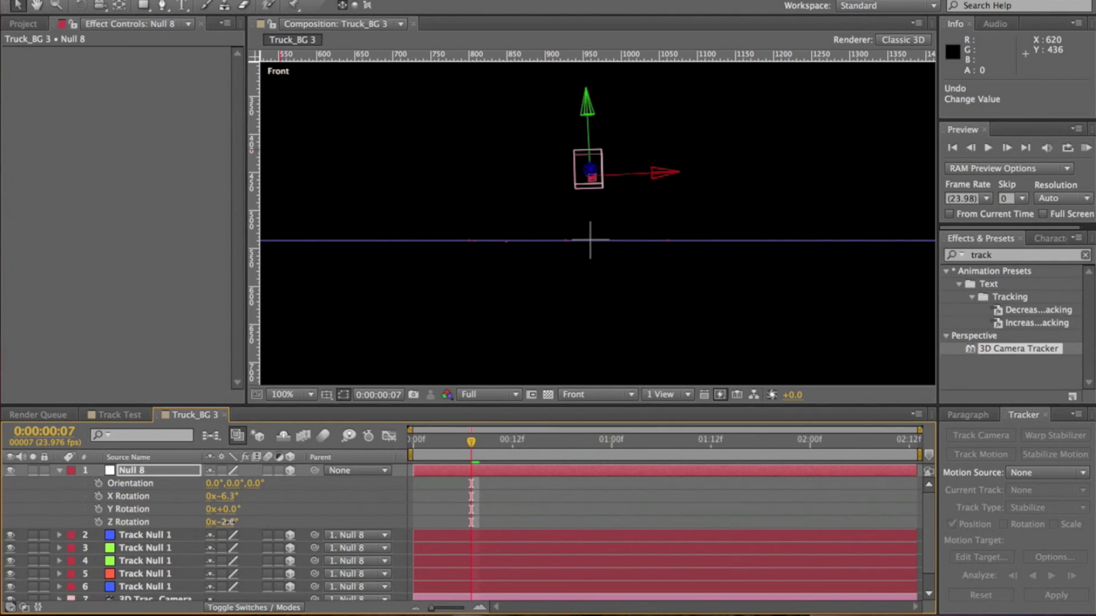
left_click_drag(228, 522, 237, 521)
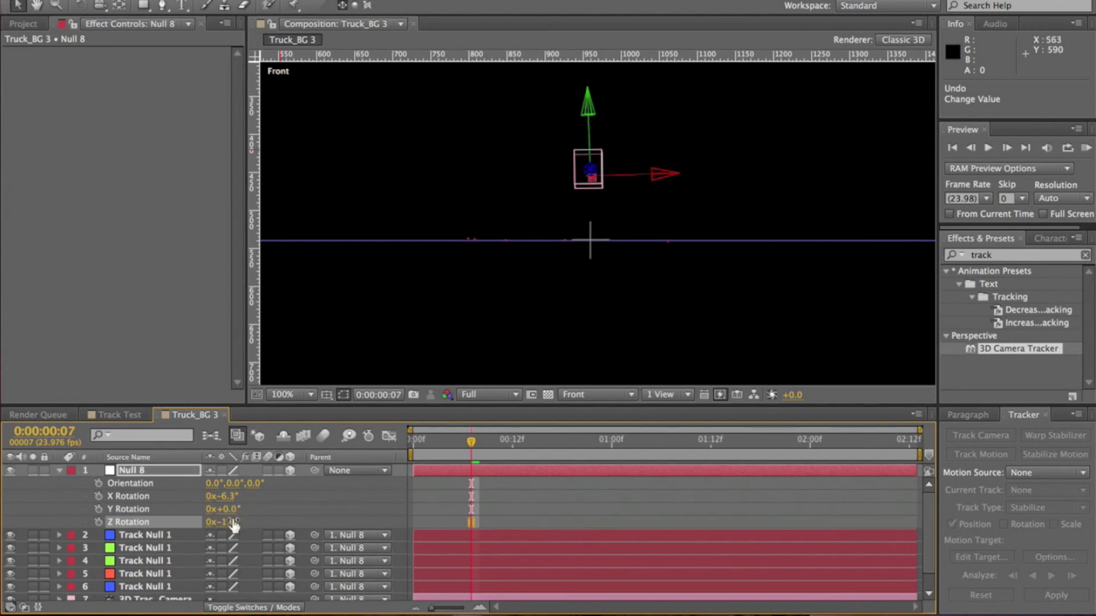
left_click_drag(229, 522, 225, 522)
left_click_drag(231, 500, 231, 496)
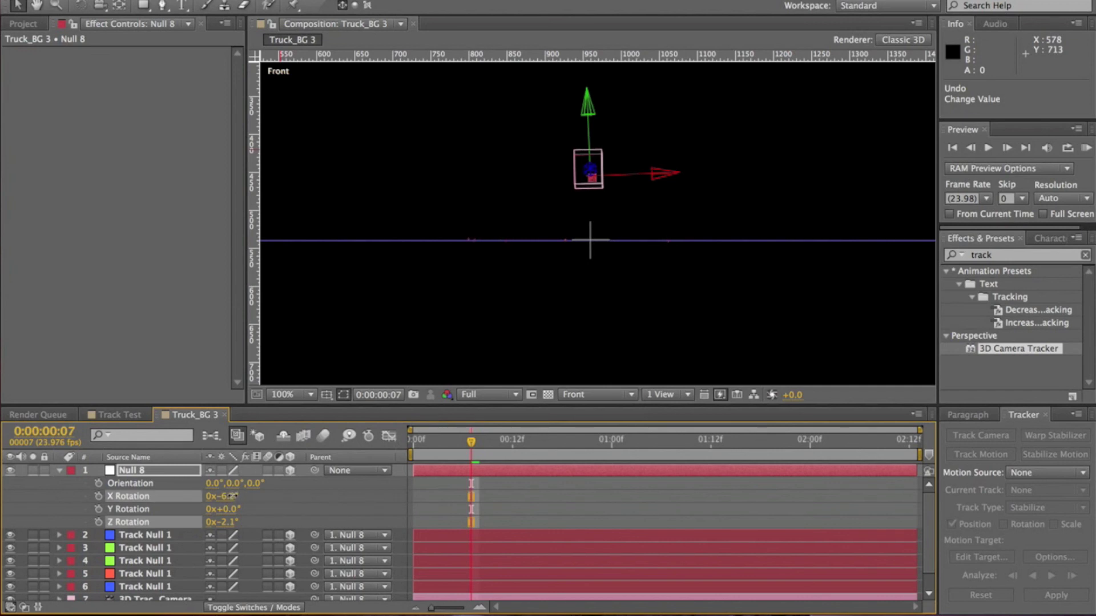
left_click(230, 496)
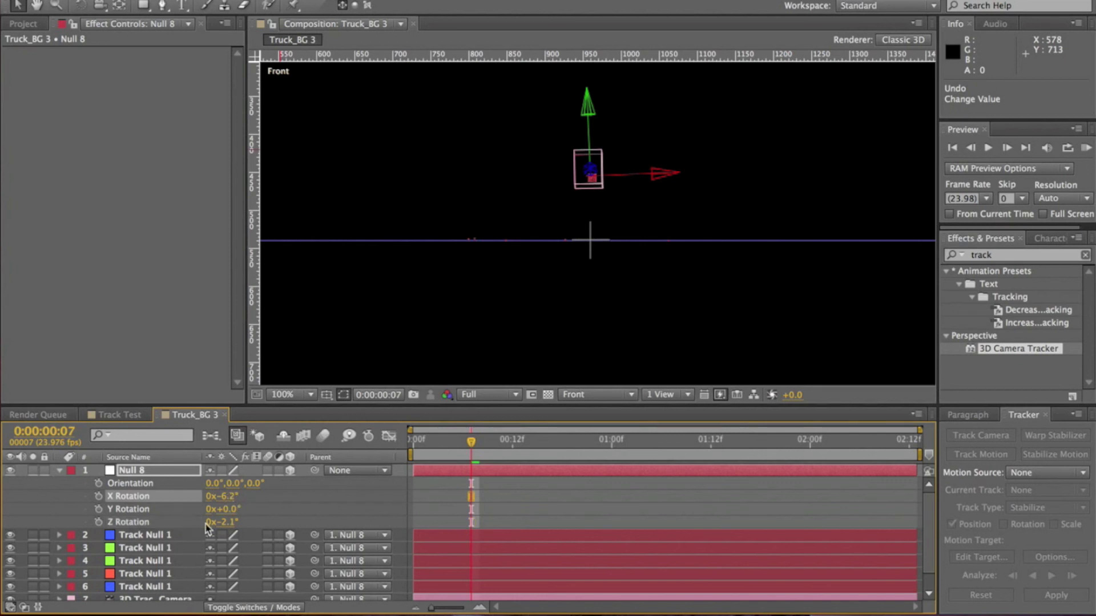
left_click_drag(228, 522, 219, 521)
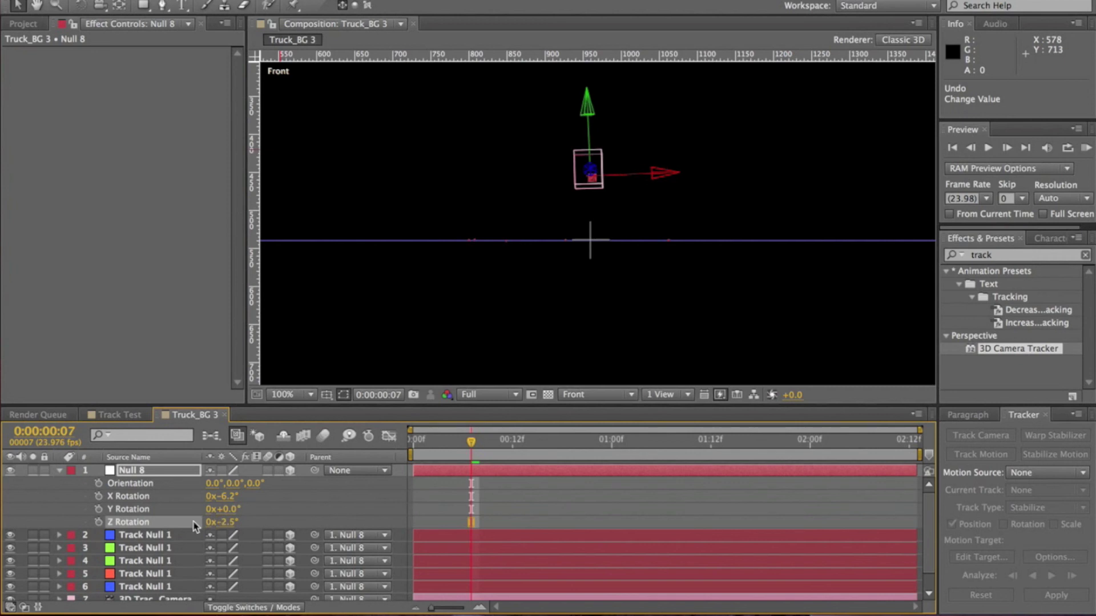
Step: Settle X Rotation at -6.3° and Z at -2.5°, undoing a trial Y Rotation change
left_click(226, 496, "shift")
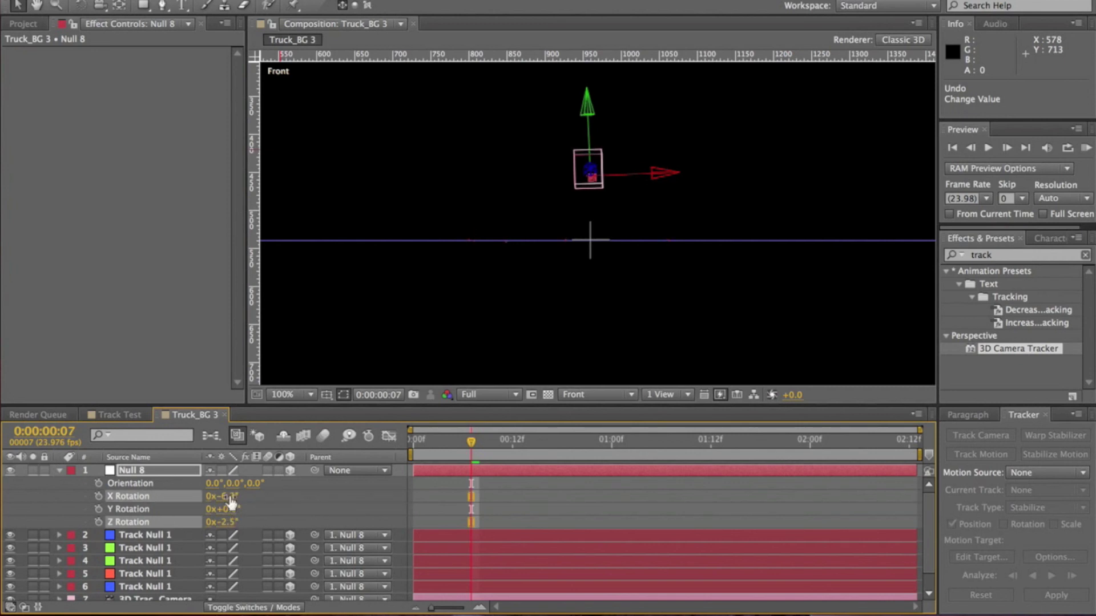
left_click(228, 496)
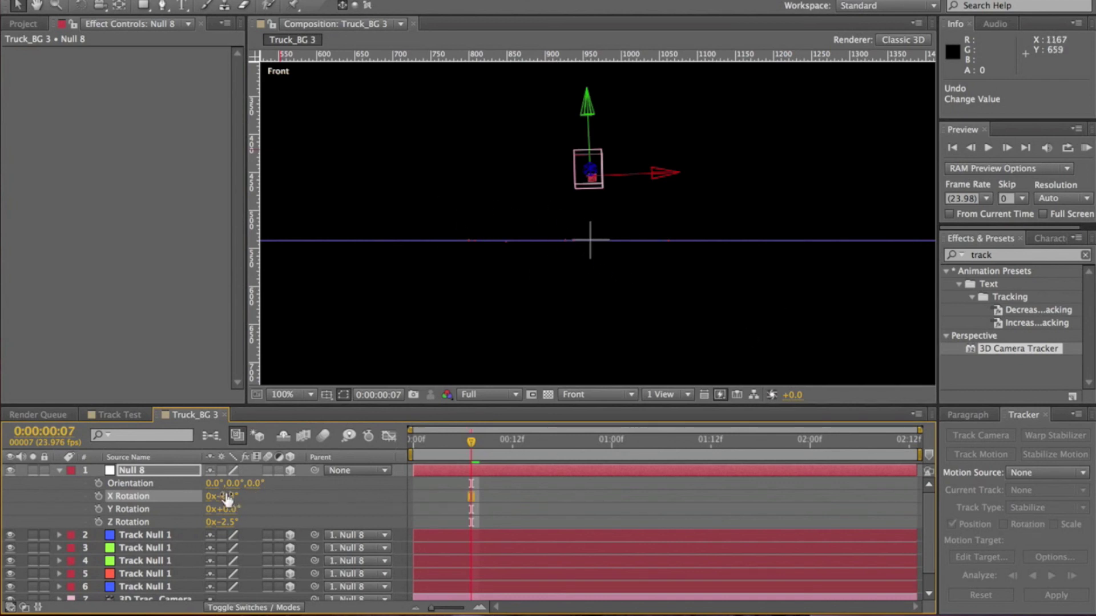
left_click_drag(229, 496, 232, 496)
left_click_drag(234, 509, 241, 511)
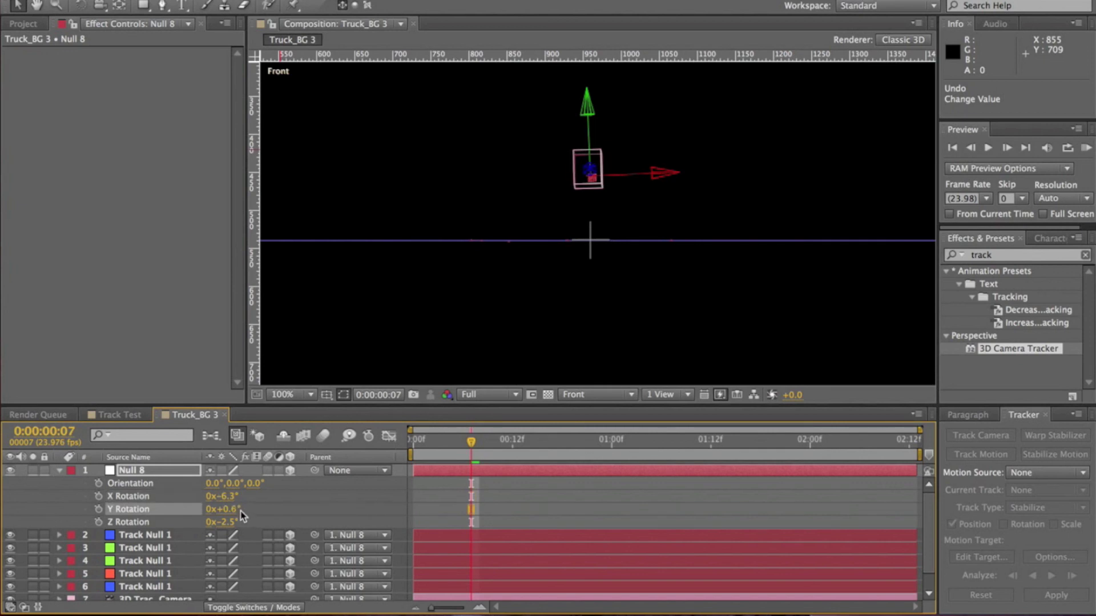
key("ctrl+z")
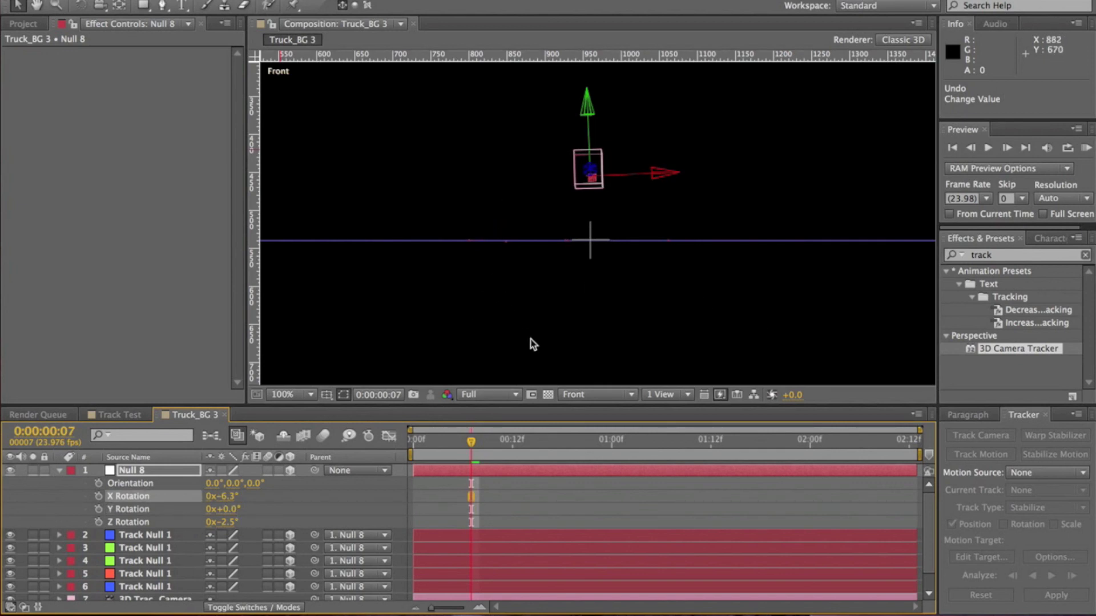
Step: Switch the 3D view to Active Camera, remove the horizontal guide and hide rulers
left_click(618, 398)
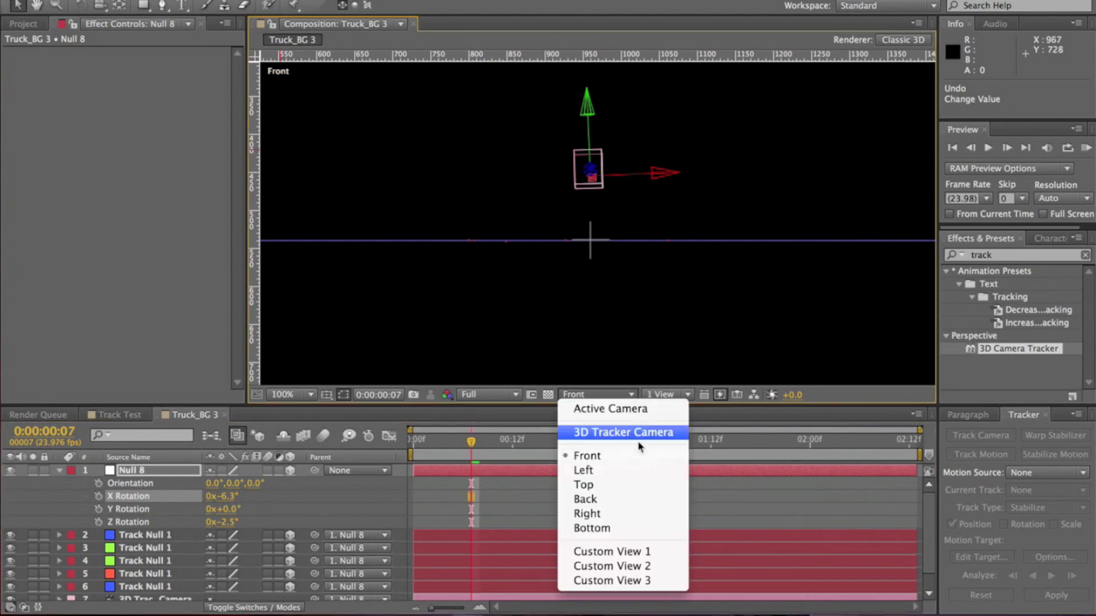
left_click(632, 409)
scroll(575, 260, "down", 3)
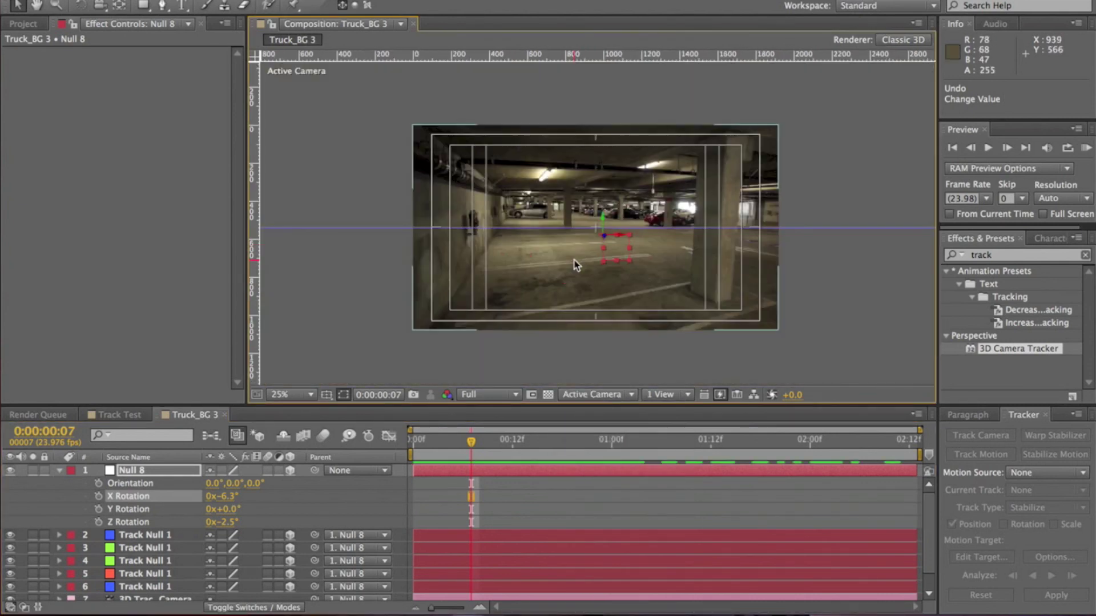
left_click_drag(550, 229, 522, 55)
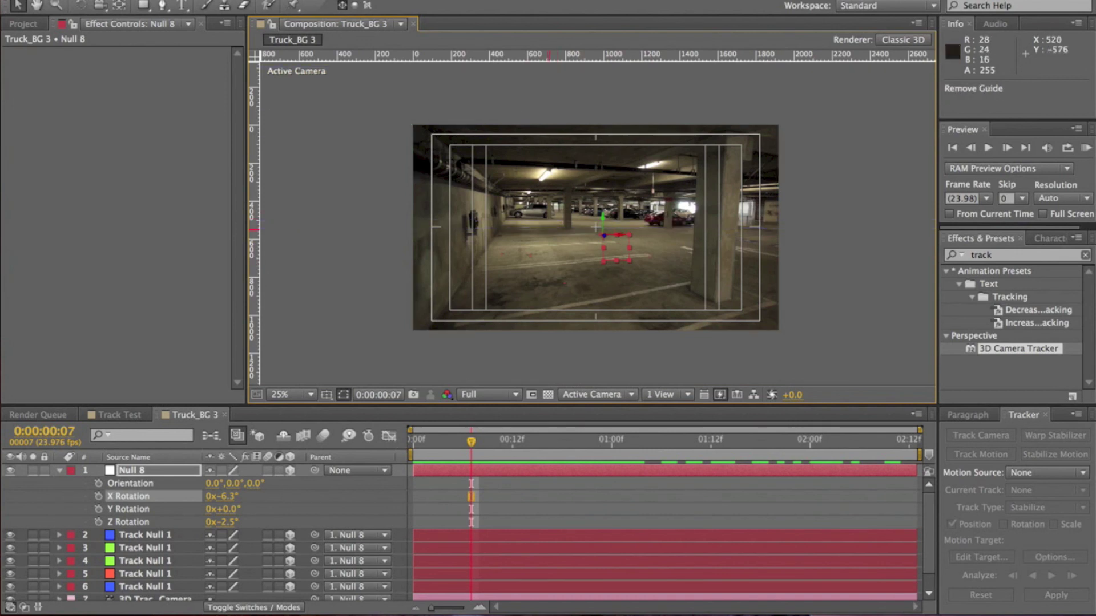
key("ctrl+r")
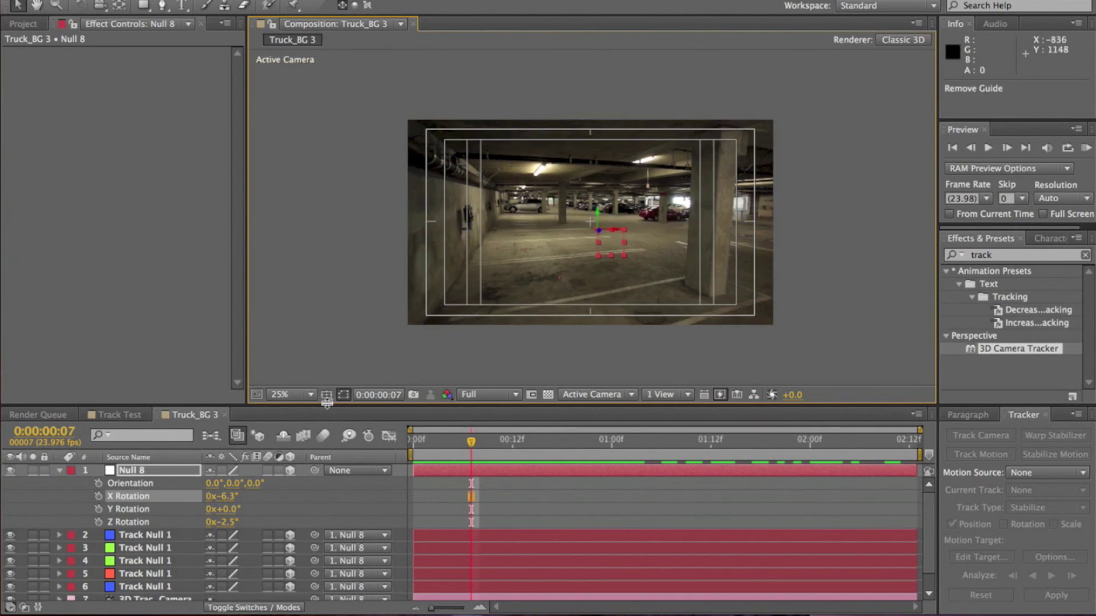
Step: Turn off the Title/Action Safe overlay and delete the Null 8 layer
left_click(326, 394)
left_click(328, 409)
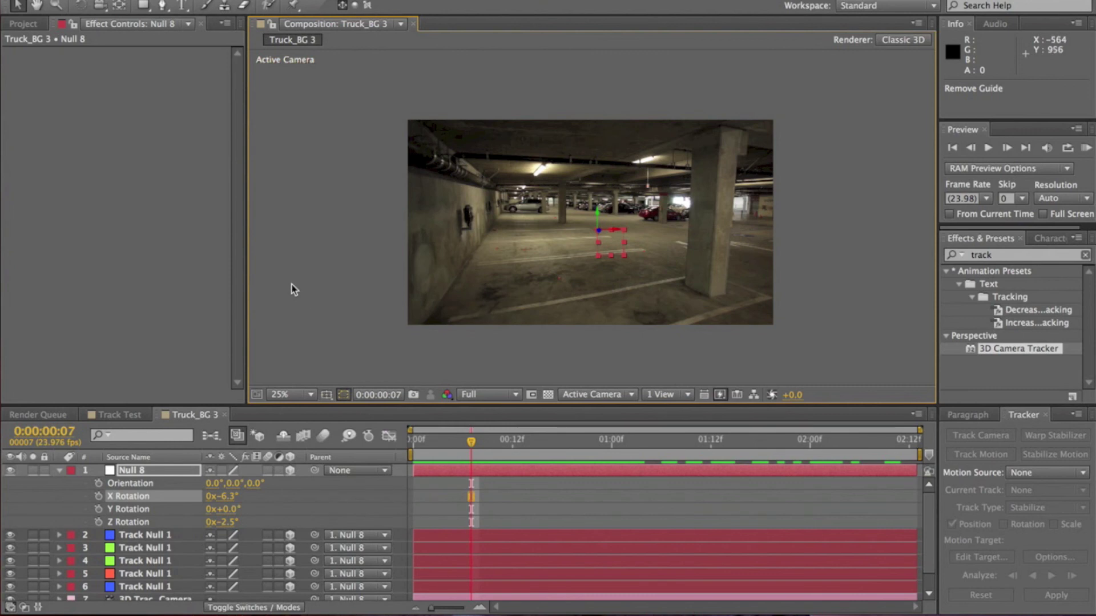
left_click(60, 471)
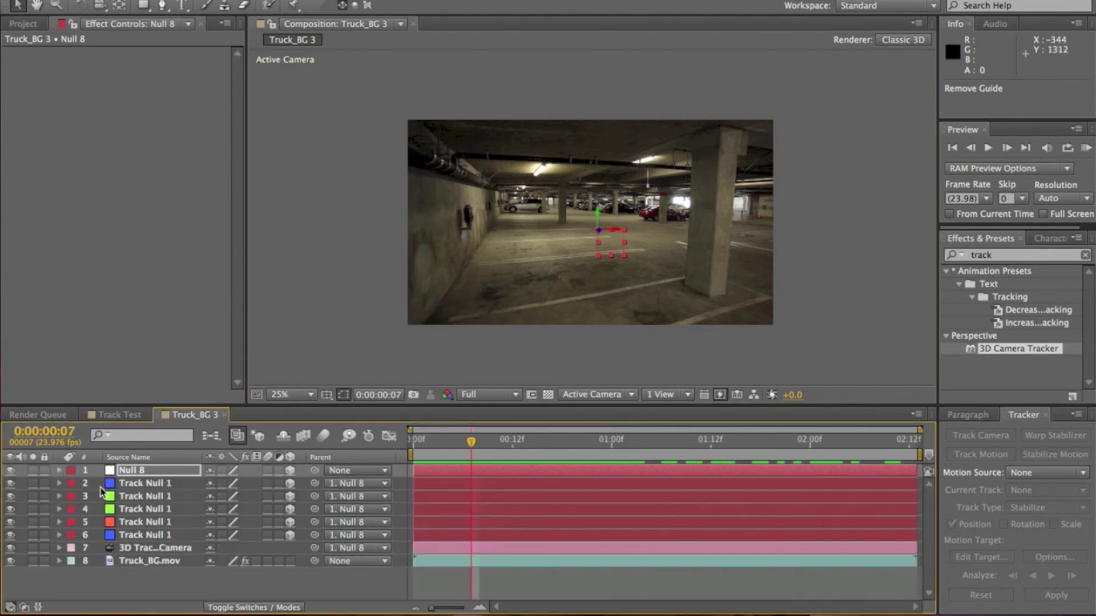
left_click(151, 472)
key("Delete")
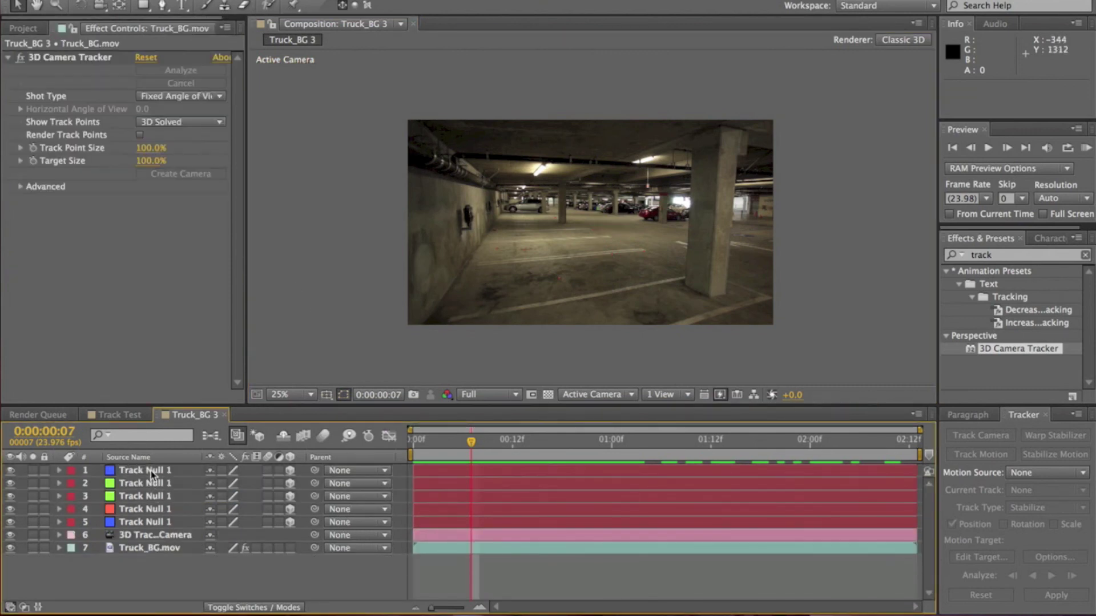